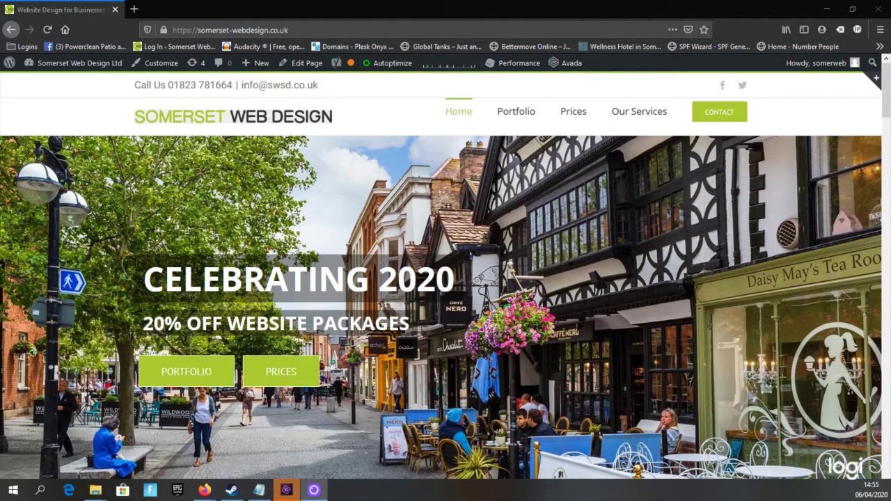
# Examine the home page slider's heading, subheading and buttons, both at full width and in a narrow mobile-size browser window
pyautogui.moveTo(164, 279); pyautogui.dragTo(456, 277)
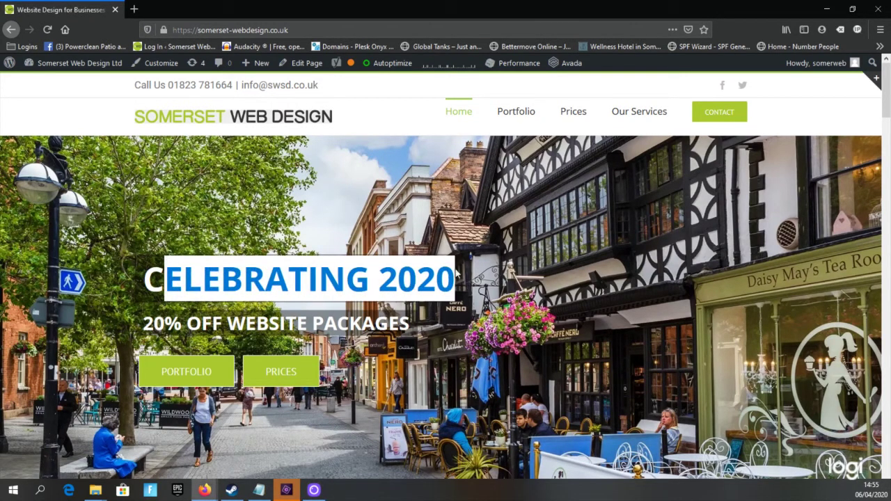
pyautogui.doubleClick(262, 282)
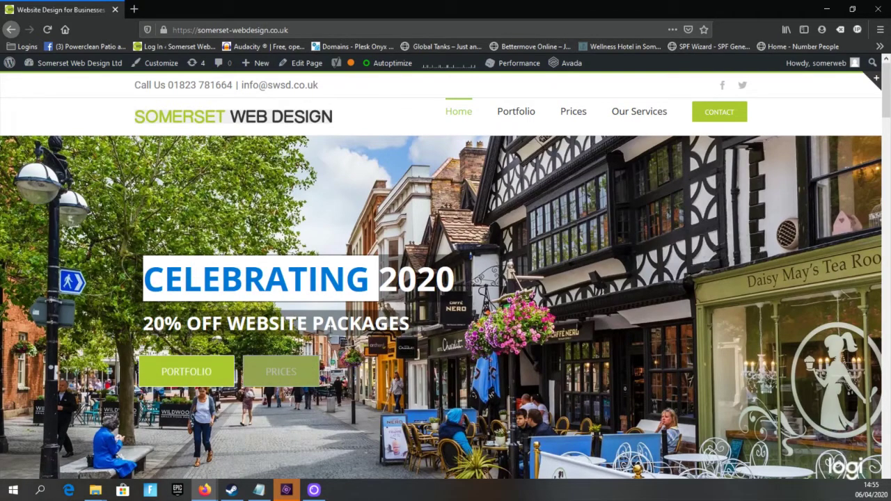
pyautogui.tripleClick(330, 327)
pyautogui.doubleClick(399, 293)
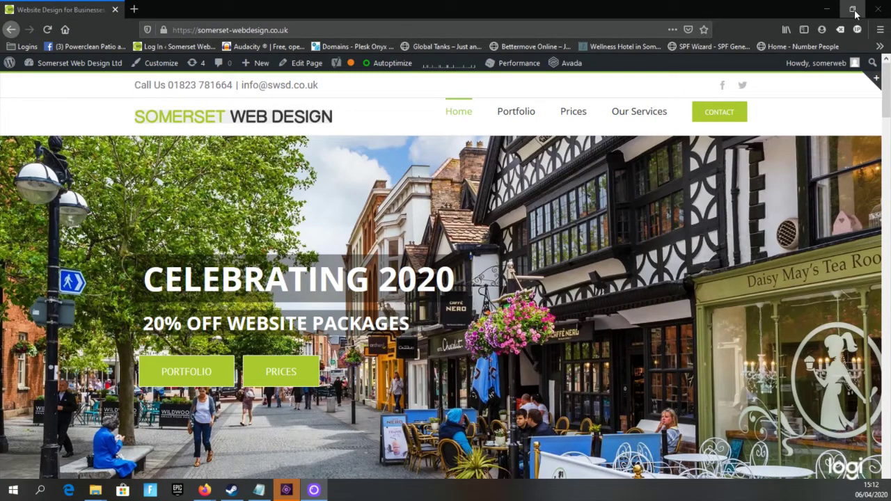
pyautogui.click(854, 12)
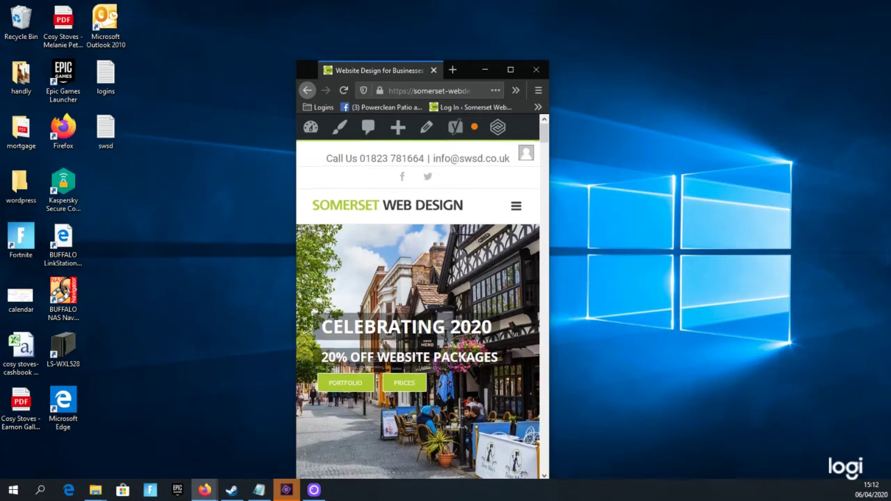
pyautogui.scroll(-2, 462, 369)
pyautogui.scroll(1, 459, 367)
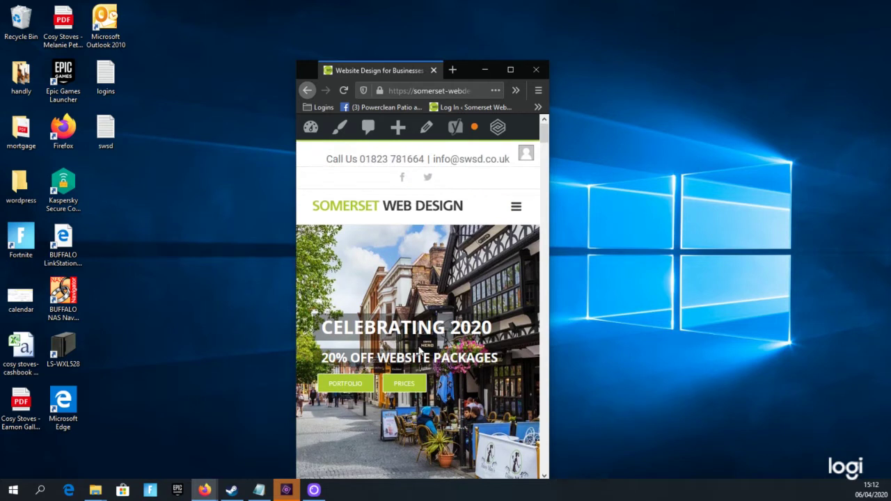
pyautogui.scroll(-2, 497, 401)
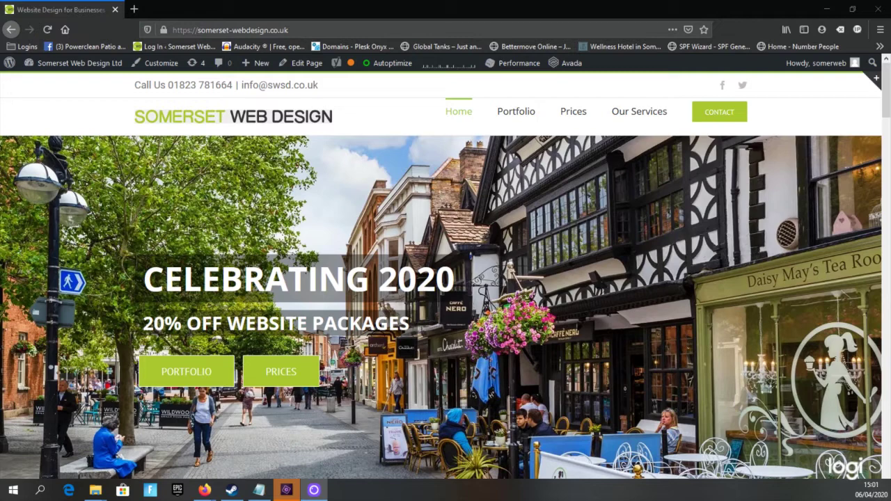
pyautogui.scroll(-1, 269, 214)
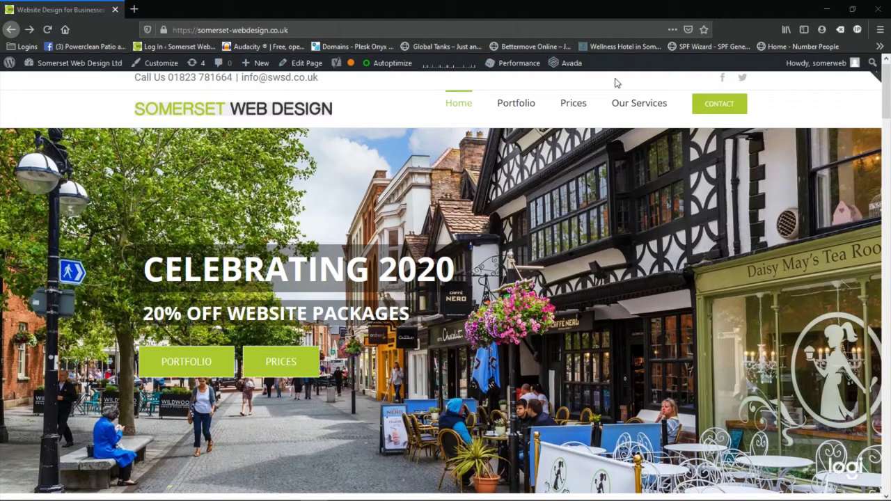
pyautogui.scroll(1, 196, 203)
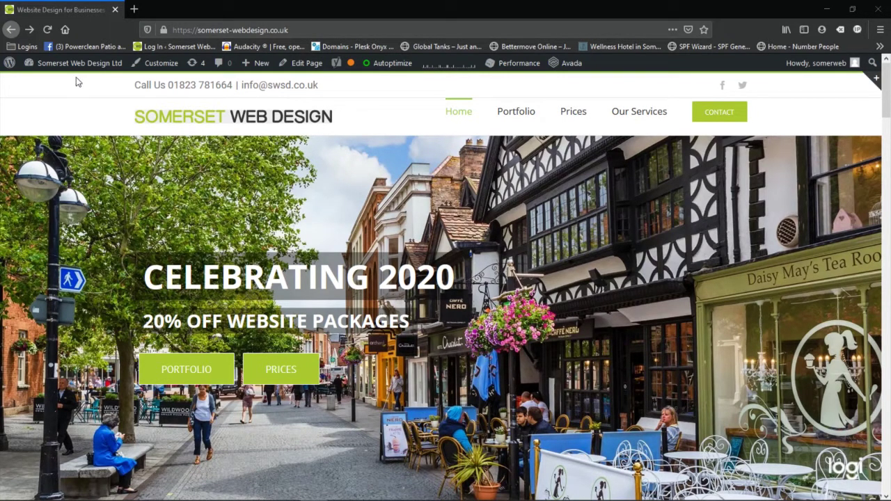
# Go to the site's admin dashboard and open the Fusion Slider page for adding or editing sliders
pyautogui.moveTo(68, 69)
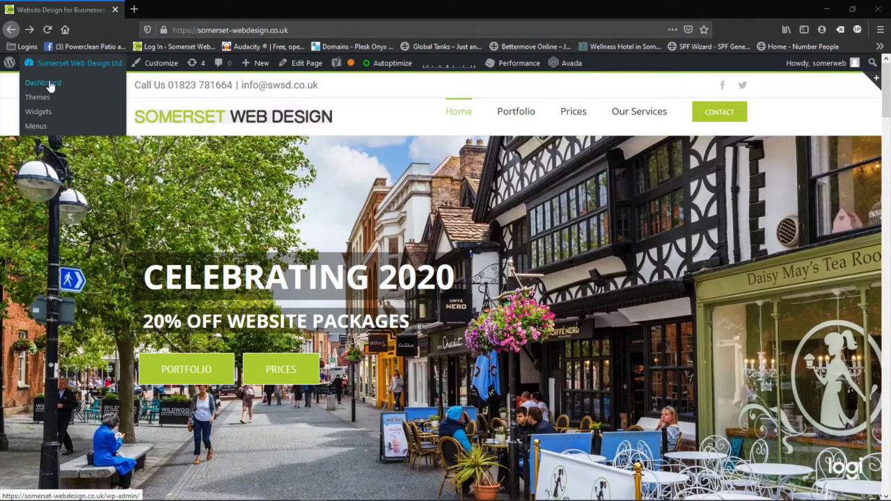
pyautogui.click(43, 83)
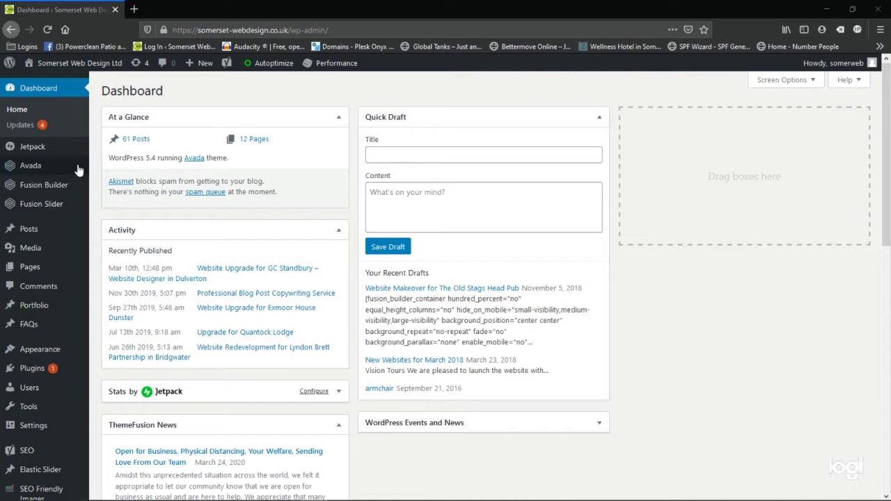
pyautogui.moveTo(54, 178)
pyautogui.moveTo(55, 206)
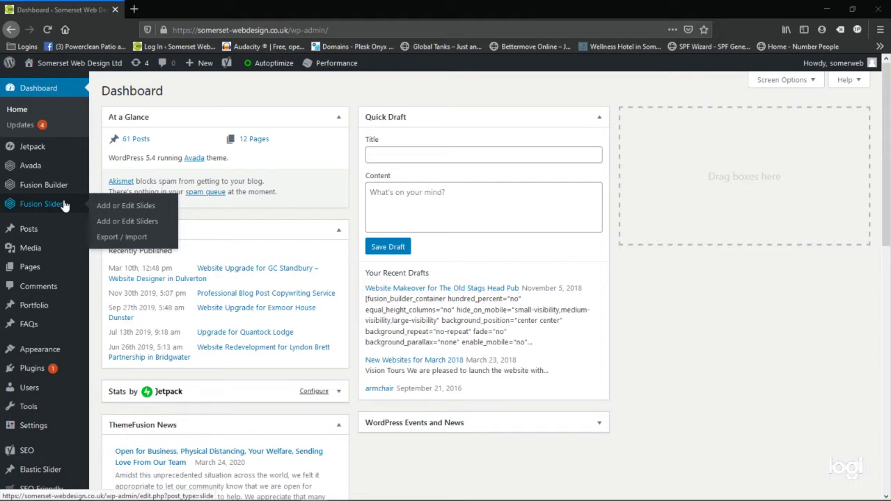
pyautogui.click(112, 223)
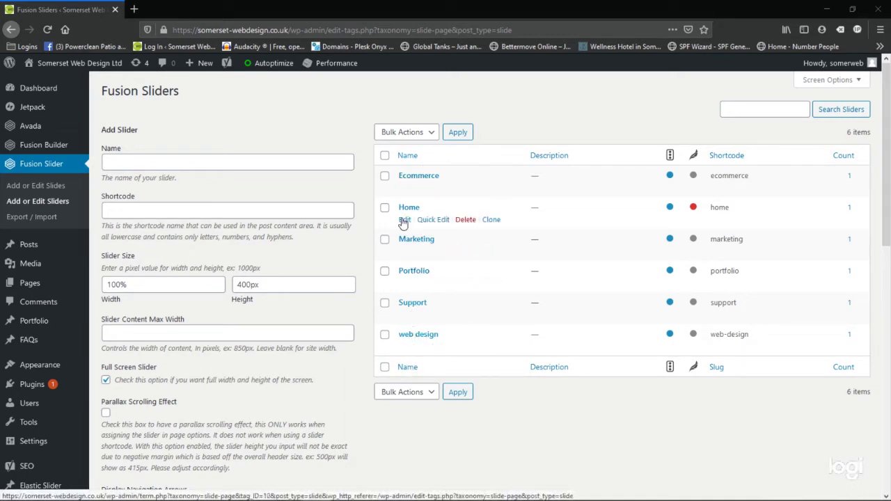
pyautogui.click(417, 176)
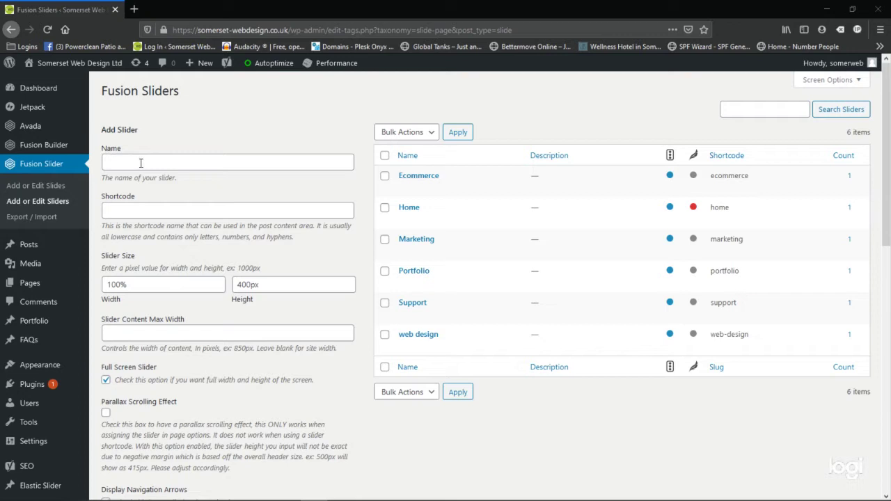
# Name the new slider Home Test
pyautogui.click(304, 161)
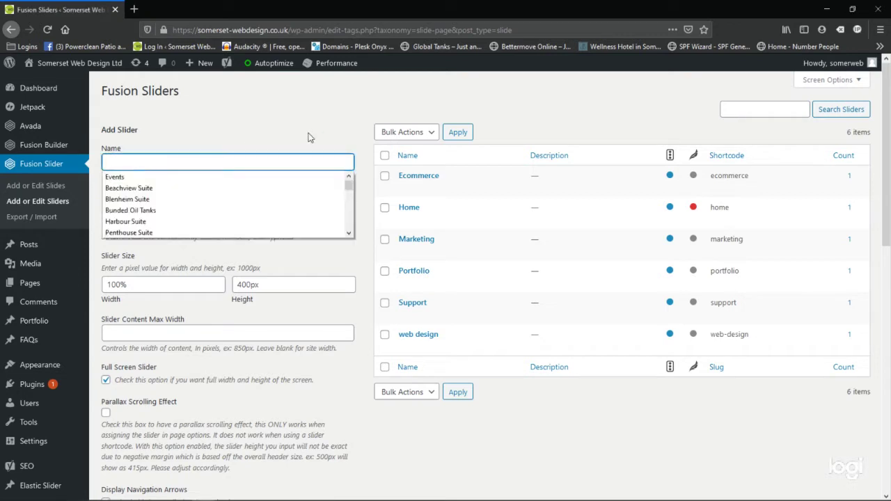
pyautogui.write('Home T')
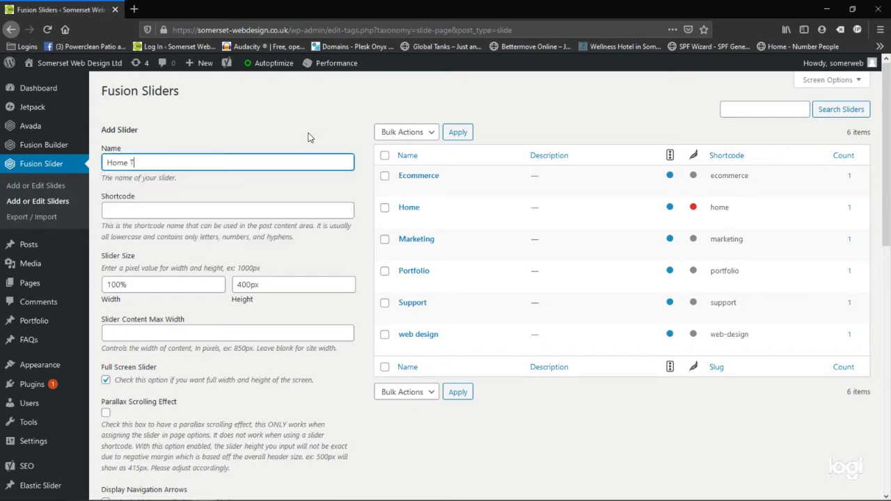
pyautogui.write('est')
# Review the new slider's size, content width, full screen, parallax, navigation and pagination settings
pyautogui.scroll(-2, 209, 198)
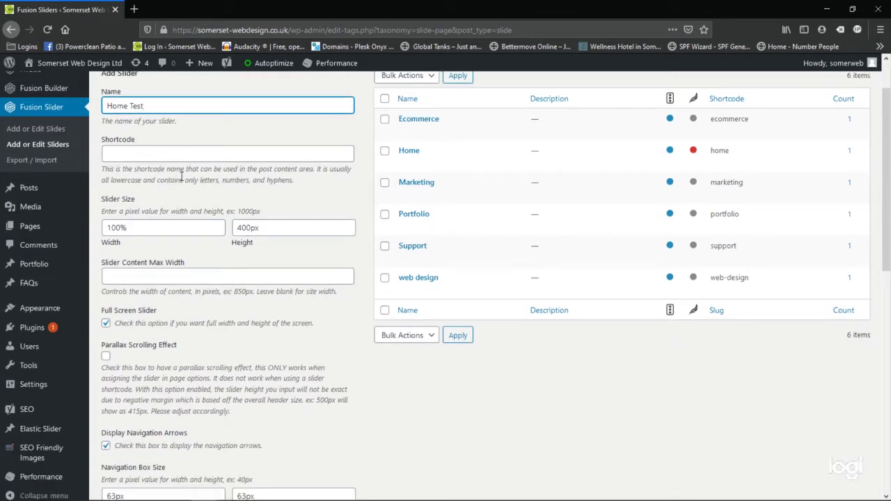
pyautogui.scroll(-2, 212, 175)
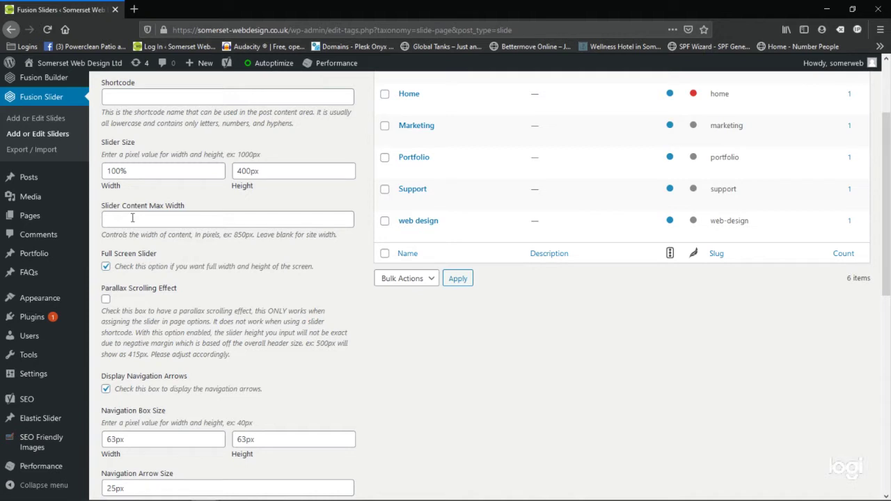
pyautogui.click(106, 269)
pyautogui.click(106, 267)
pyautogui.scroll(1, 245, 256)
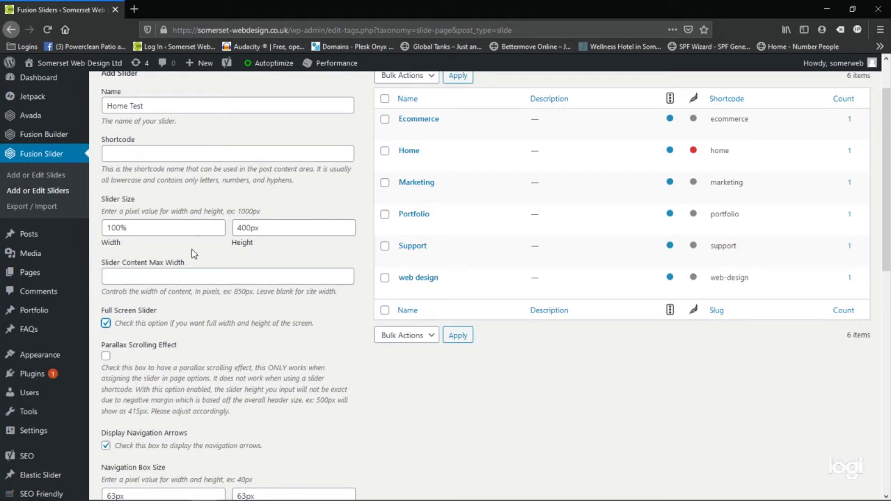
pyautogui.scroll(-2, 193, 254)
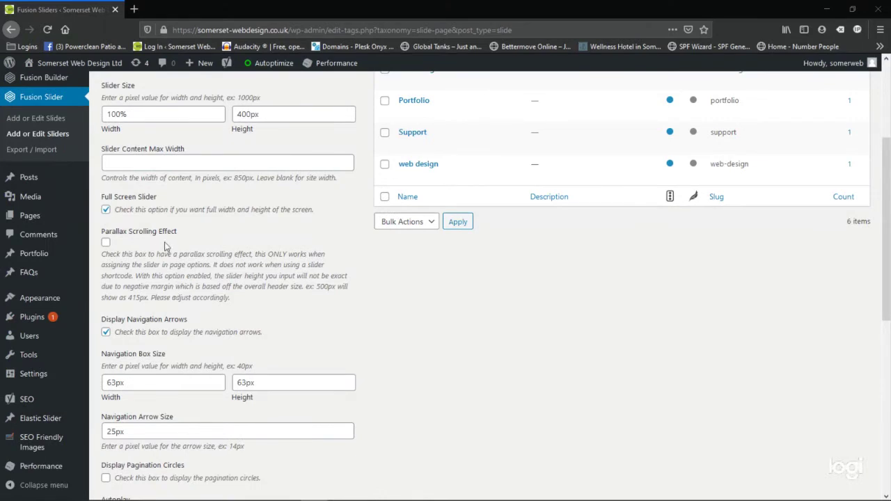
pyautogui.scroll(-1, 160, 249)
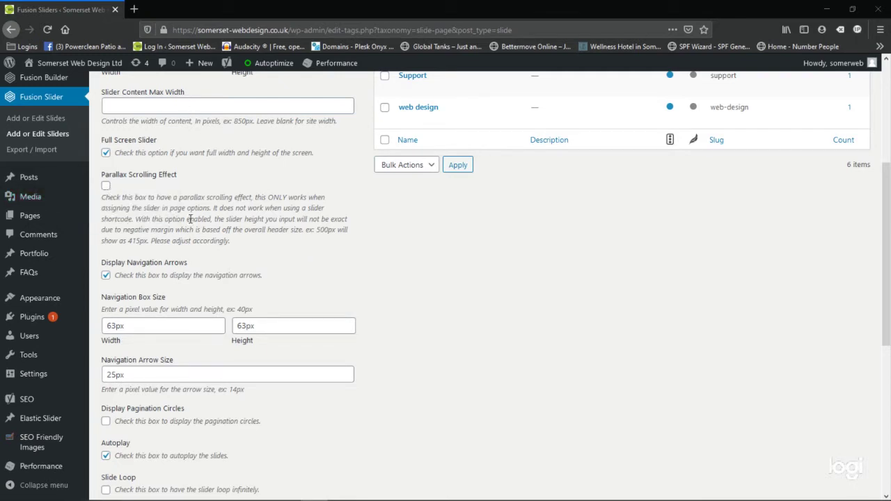
pyautogui.scroll(-1, 184, 209)
pyautogui.scroll(-1, 183, 207)
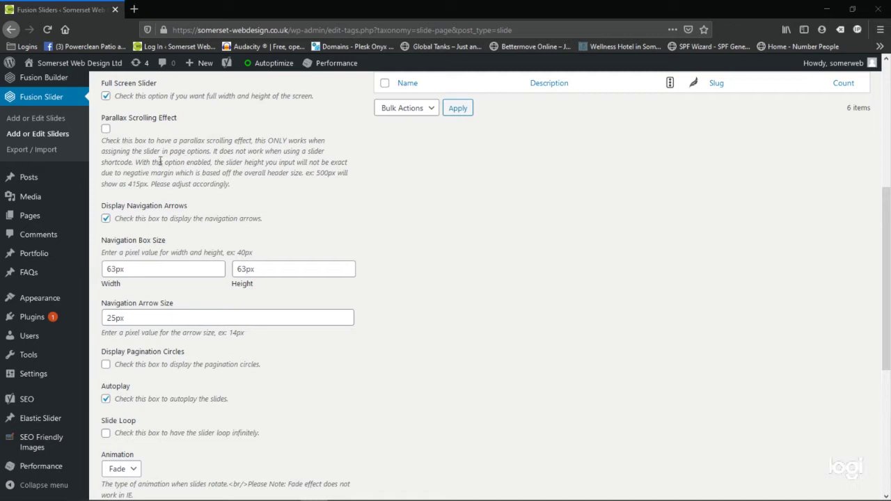
# Enable Slide Loop for the new slider and set its animation type to Slide
pyautogui.scroll(-2, 472, 164)
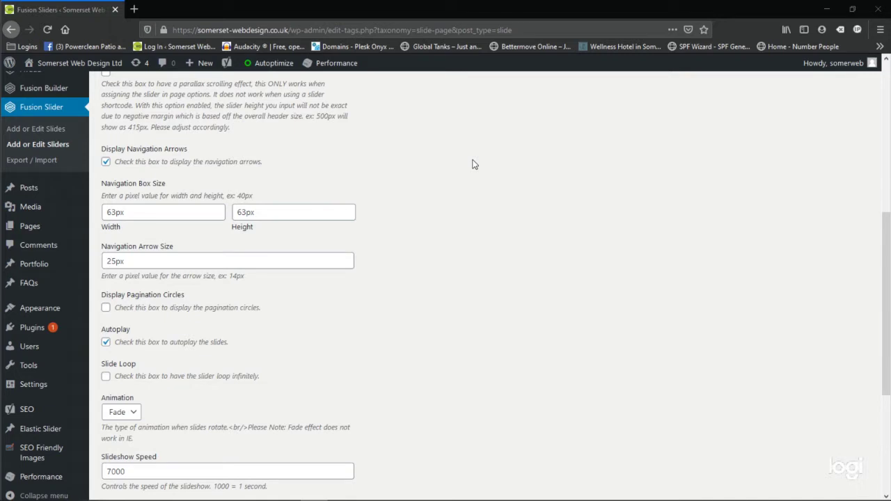
pyautogui.click(105, 376)
pyautogui.scroll(-1, 105, 376)
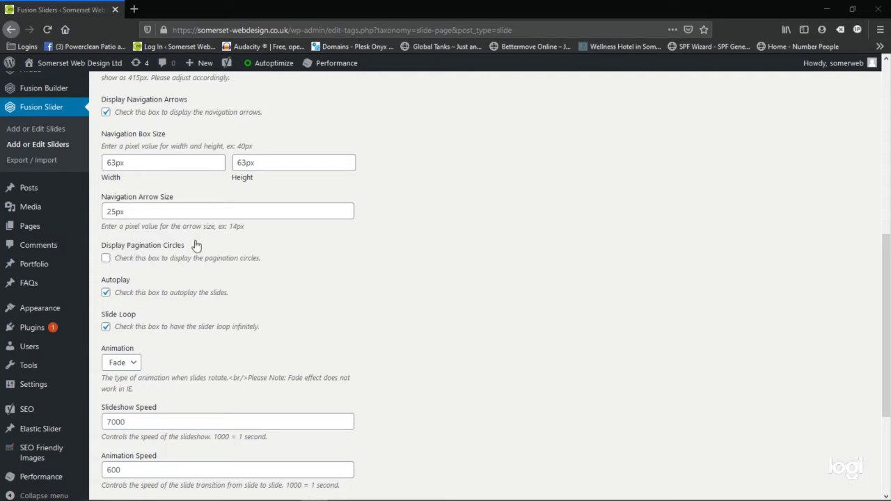
pyautogui.scroll(-2, 183, 240)
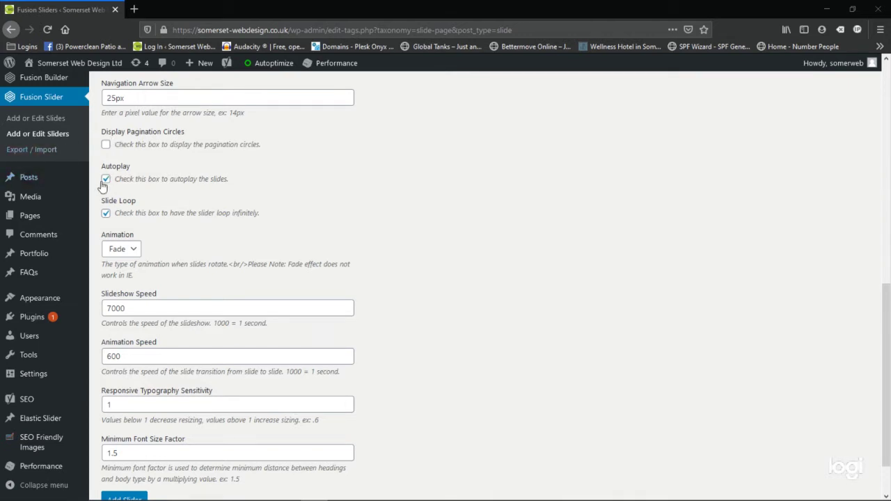
pyautogui.scroll(-1, 284, 188)
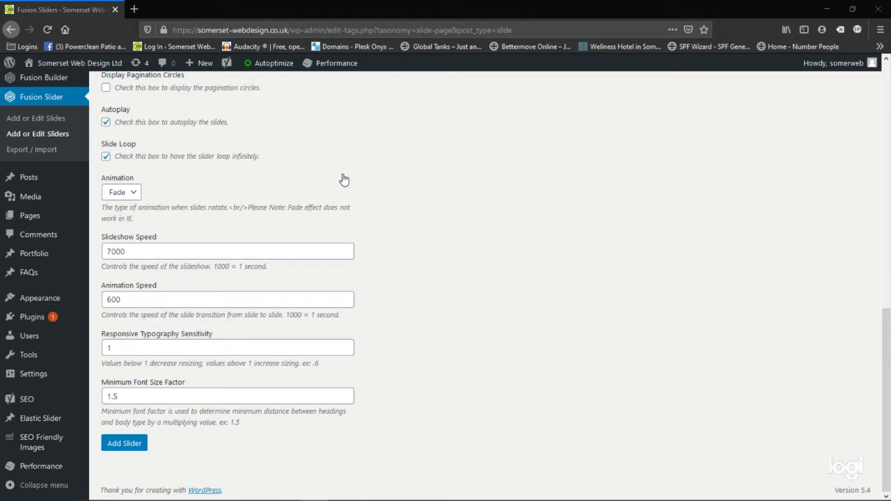
pyautogui.click(133, 193)
pyautogui.click(131, 223)
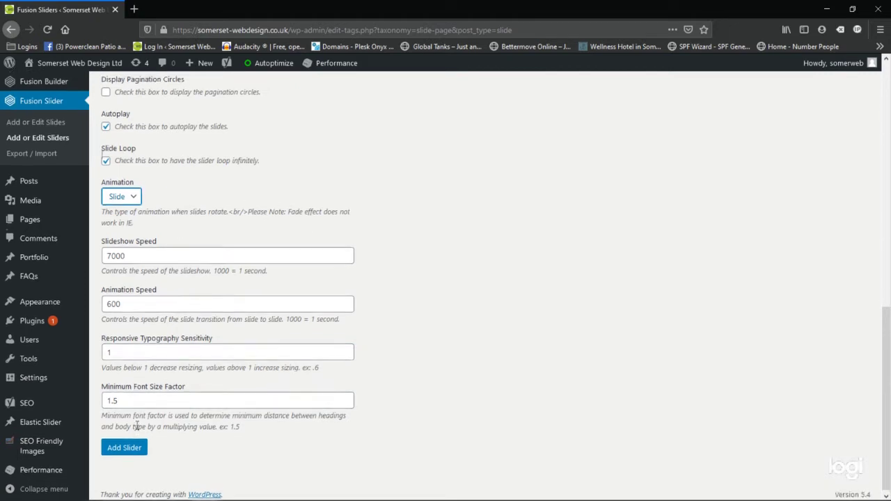
# Recheck the new slider's settings and add the Home Test slider to the list of sliders
pyautogui.scroll(1, 125, 425)
pyautogui.scroll(-1, 129, 435)
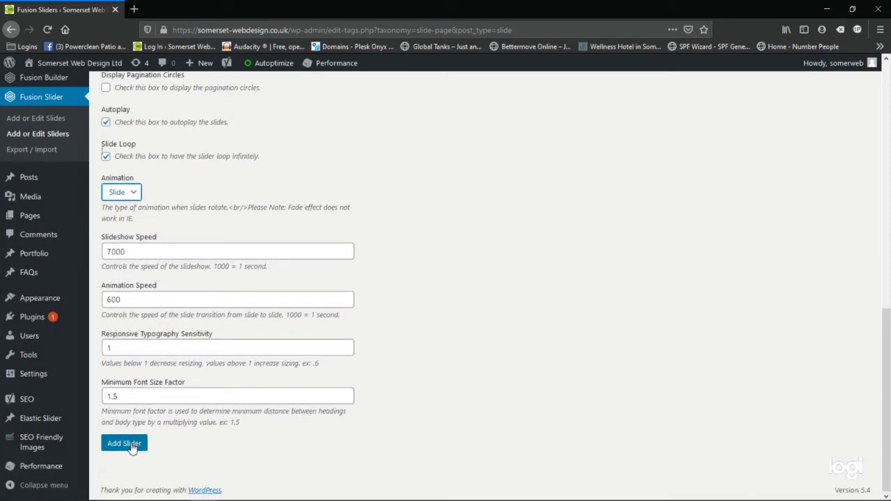
pyautogui.scroll(10, 188, 414)
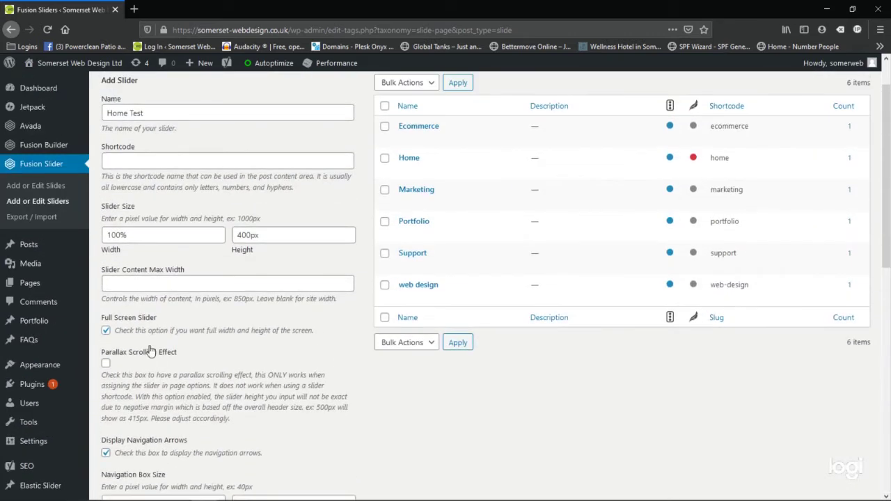
pyautogui.scroll(-3, 126, 372)
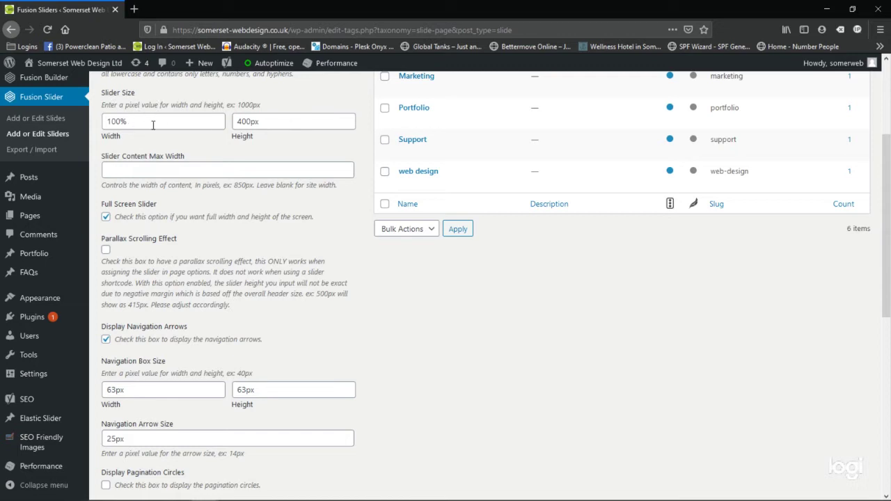
pyautogui.scroll(-6, 295, 218)
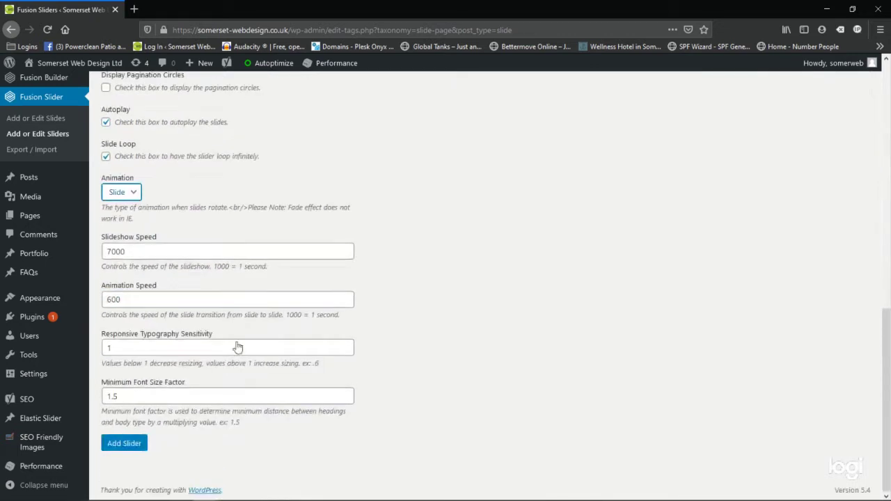
pyautogui.click(126, 450)
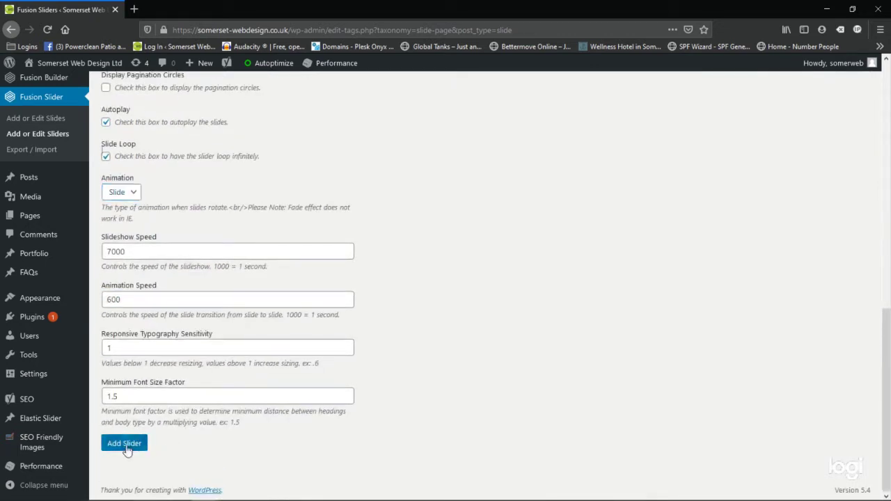
pyautogui.scroll(10, 470, 288)
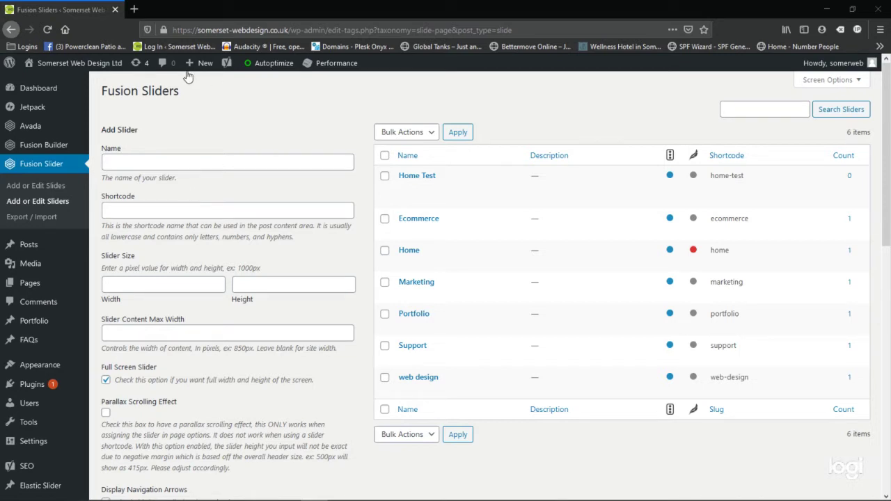
# Open the Fusion Slides list and look through the existing slides
pyautogui.click(40, 192)
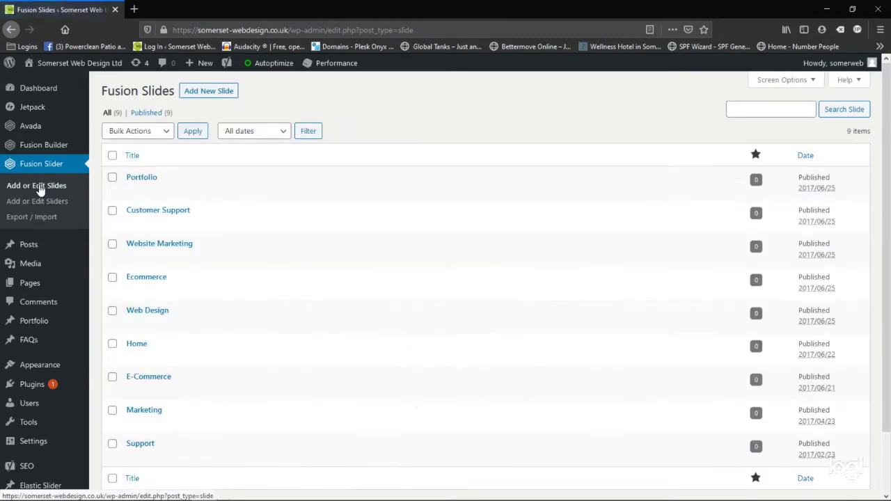
pyautogui.scroll(-1, 122, 181)
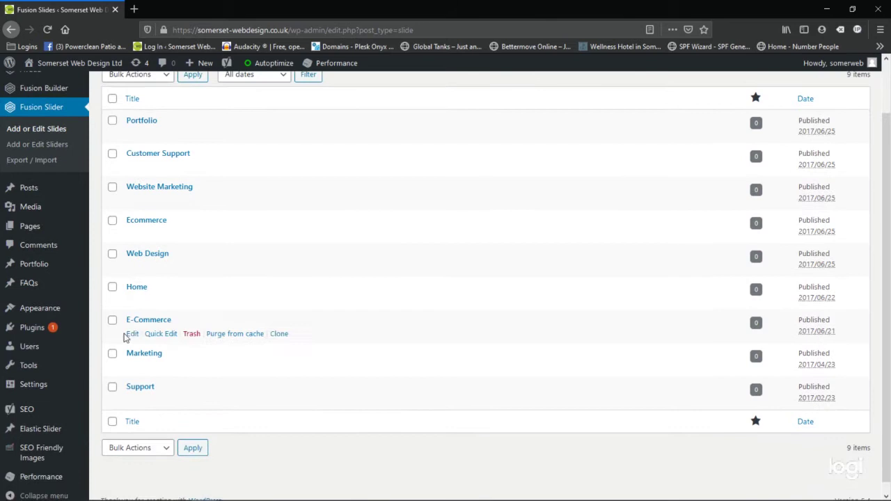
pyautogui.scroll(2, 128, 389)
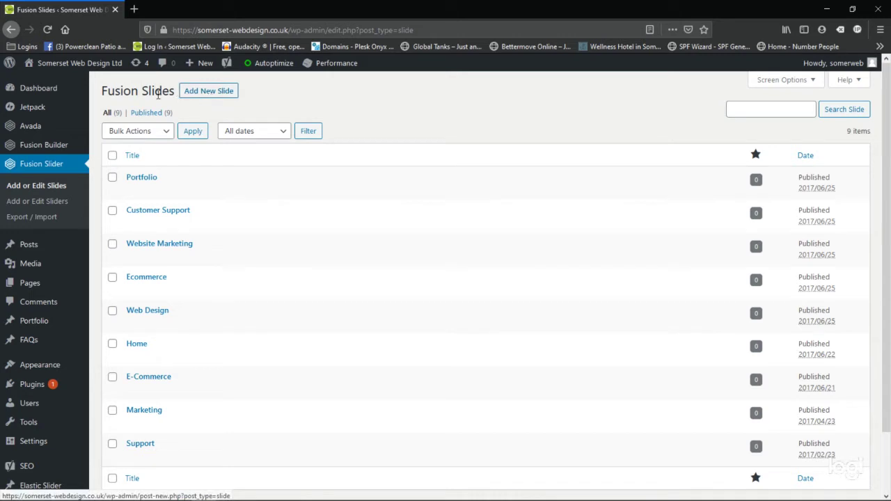
# Add a new Fusion slide and title it Test Slide
pyautogui.click(211, 95)
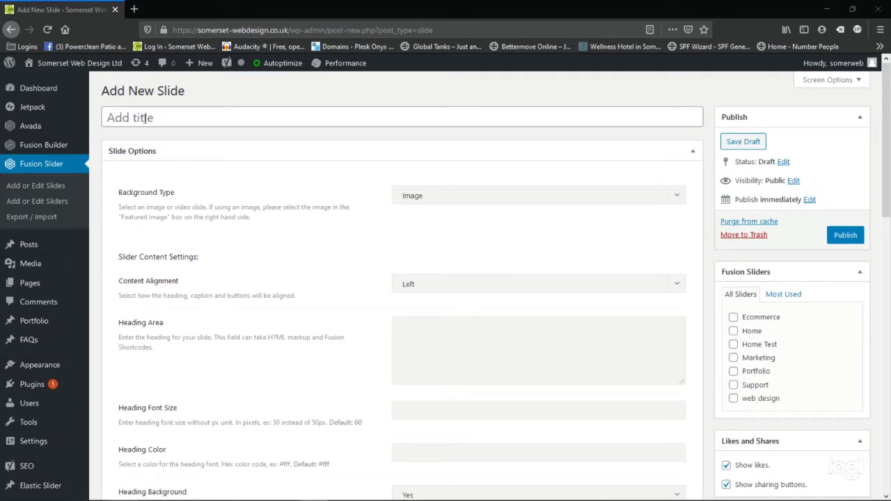
pyautogui.click(145, 118)
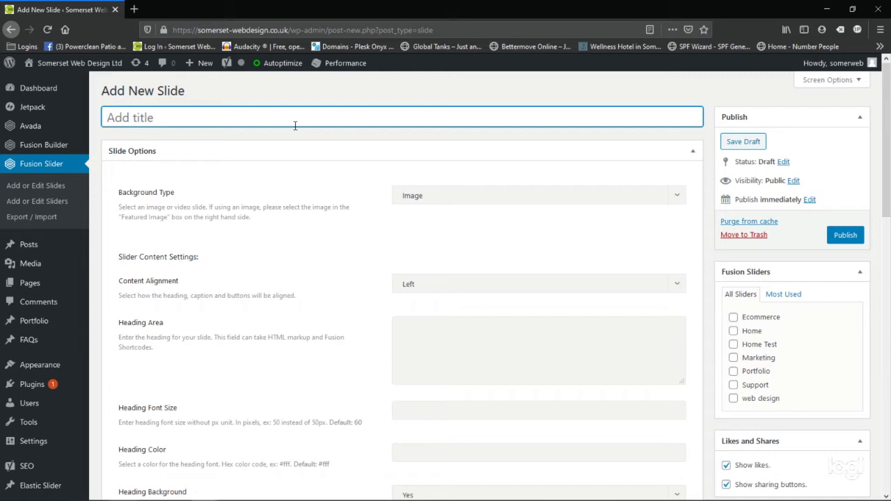
pyautogui.write('Test Slide')
# Look through the available background types for the slide, leaving Image selected
pyautogui.scroll(-2, 339, 195)
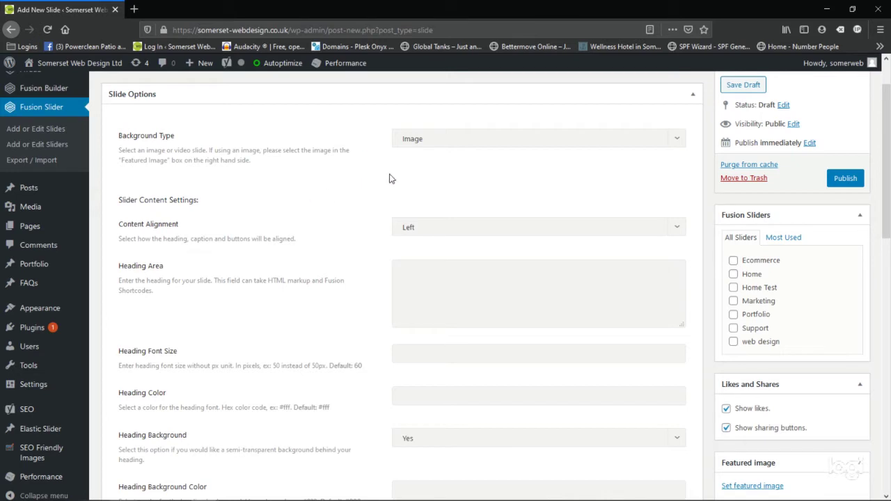
pyautogui.click(440, 142)
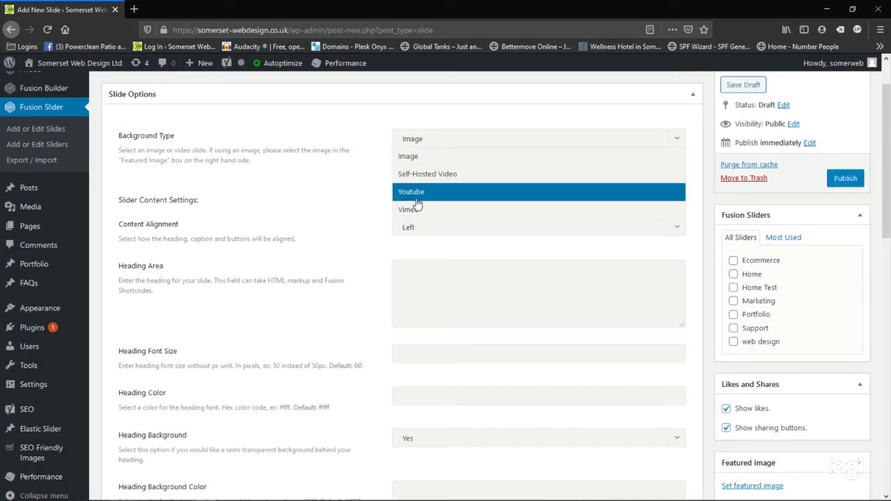
pyautogui.click(355, 183)
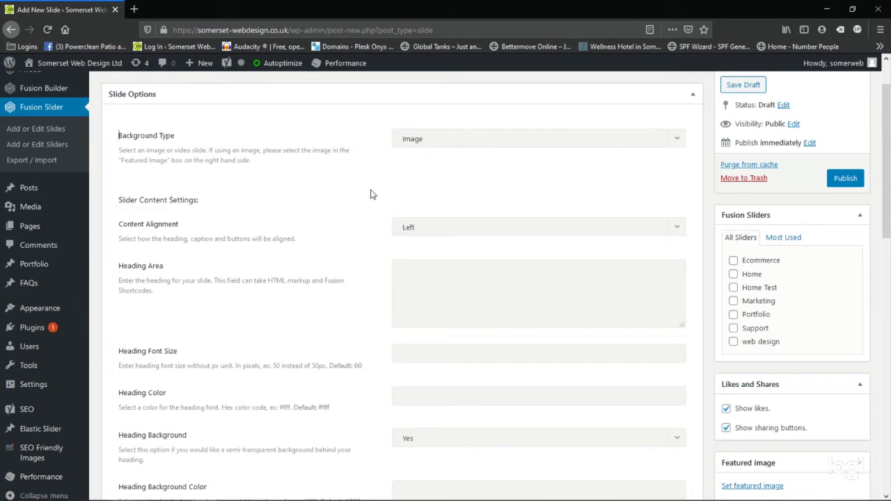
# Enter "This is a test heading" as the slide's heading and set the heading font size to 41
pyautogui.scroll(-2, 370, 193)
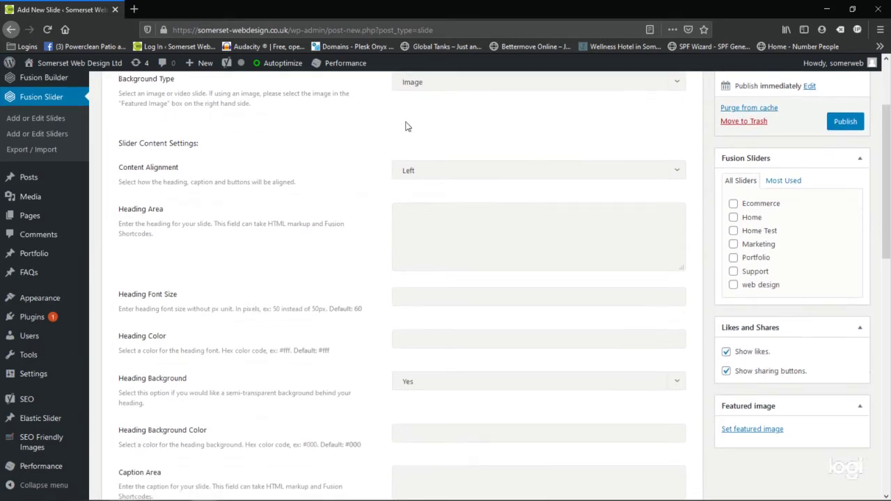
pyautogui.scroll(-2, 375, 165)
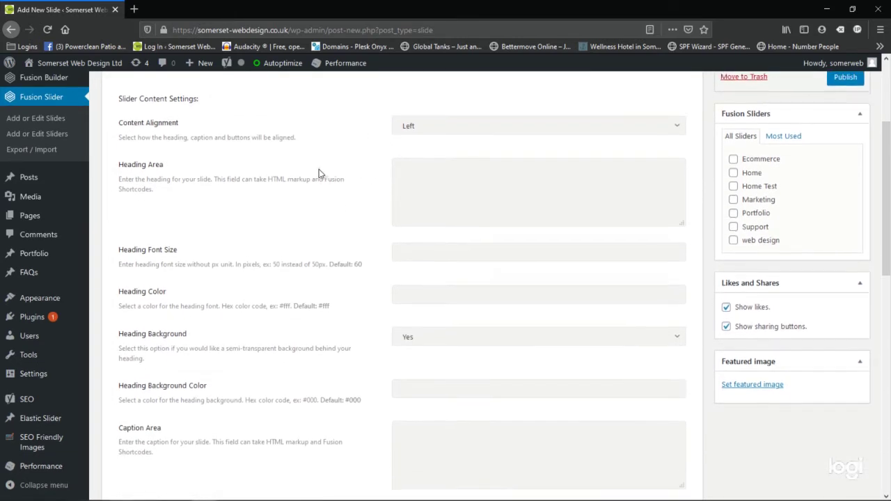
pyautogui.scroll(2, 328, 167)
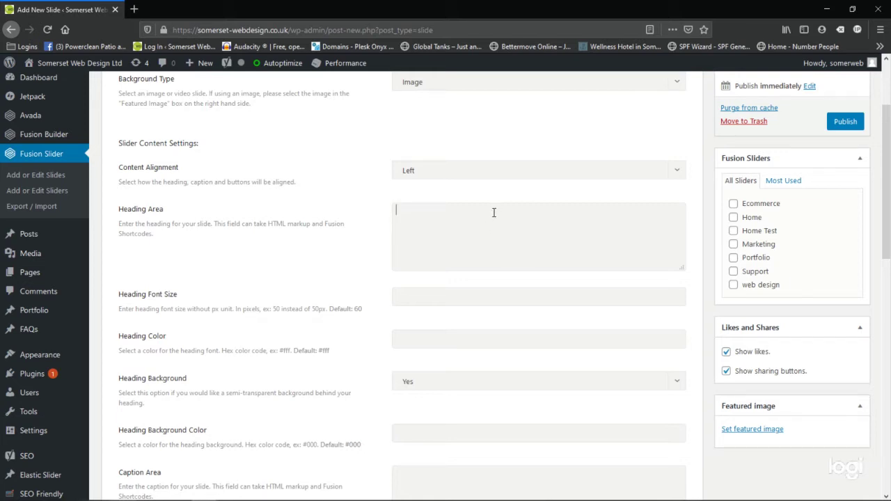
pyautogui.write('This is a test heading')
pyautogui.scroll(-2, 423, 253)
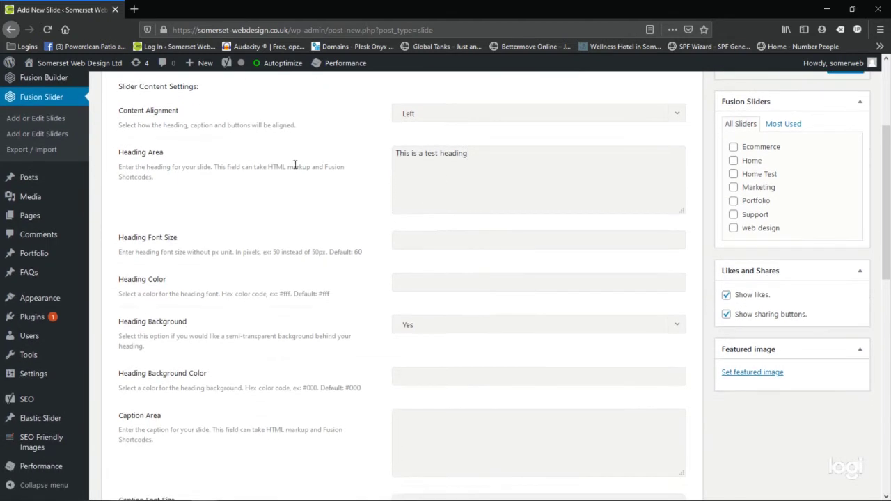
pyautogui.click(438, 241)
pyautogui.write('41')
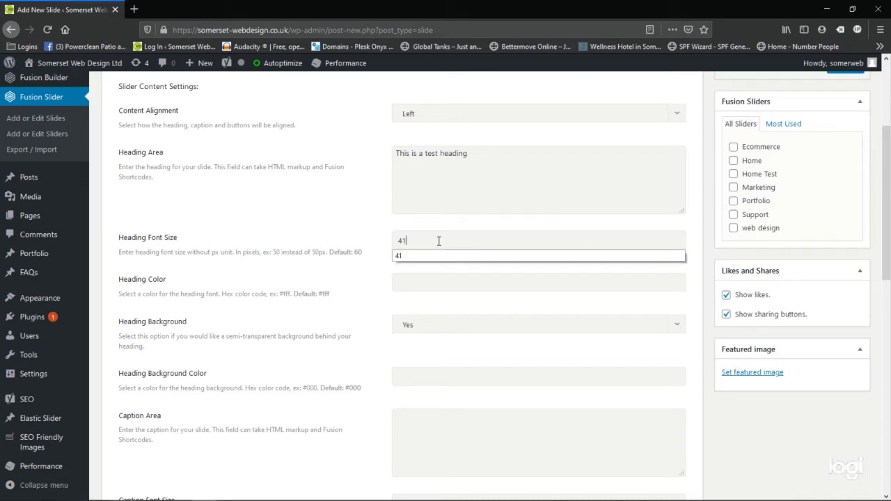
# Review the slide's heading color and heading background settings, including the default color code
pyautogui.scroll(-3, 430, 211)
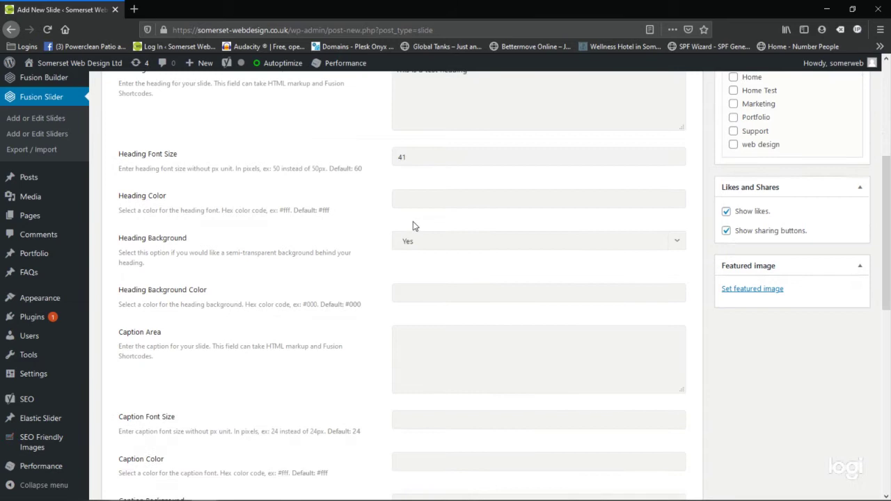
pyautogui.click(440, 170)
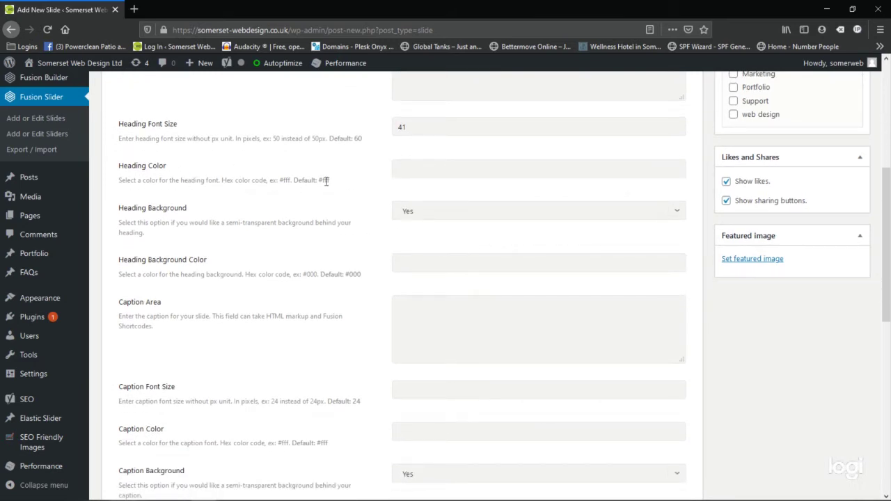
pyautogui.scroll(3, 453, 203)
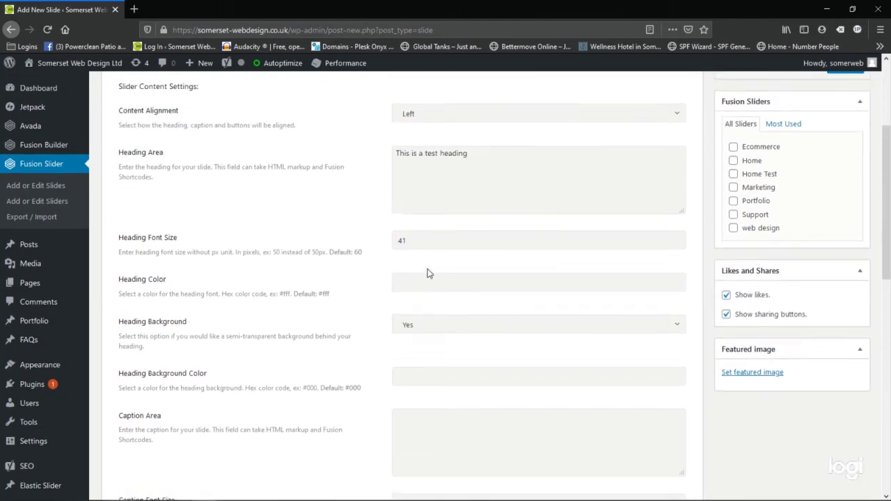
pyautogui.doubleClick(286, 294)
pyautogui.tripleClick(326, 294)
pyautogui.click(336, 298)
pyautogui.click(425, 282)
pyautogui.scroll(-3, 427, 298)
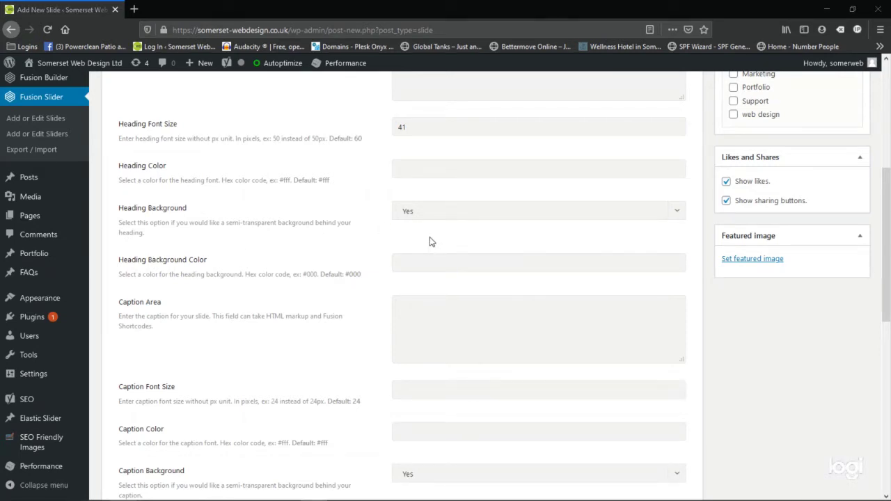
pyautogui.click(422, 218)
pyautogui.click(418, 219)
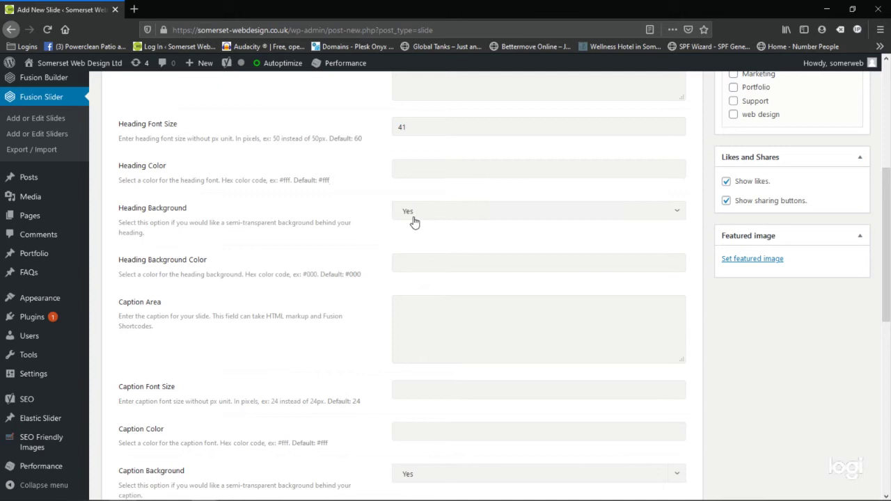
# Enter "This is a sub heading" as the slide's caption
pyautogui.scroll(-5, 405, 254)
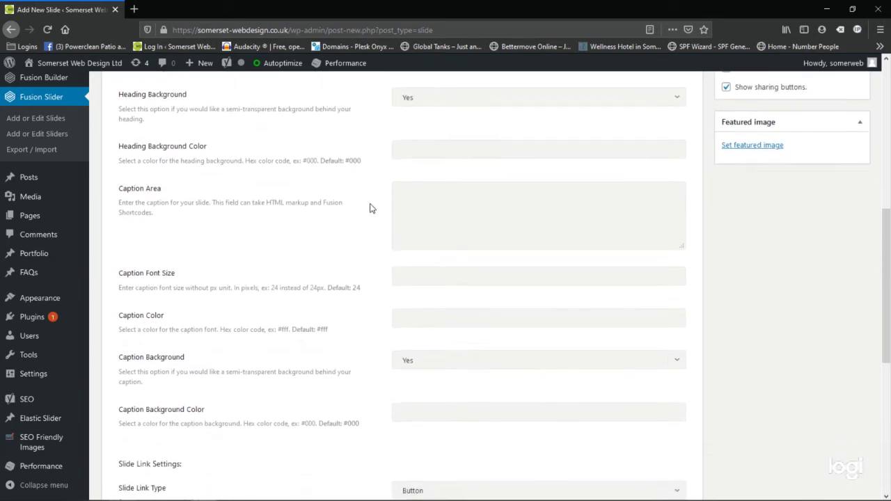
pyautogui.click(419, 166)
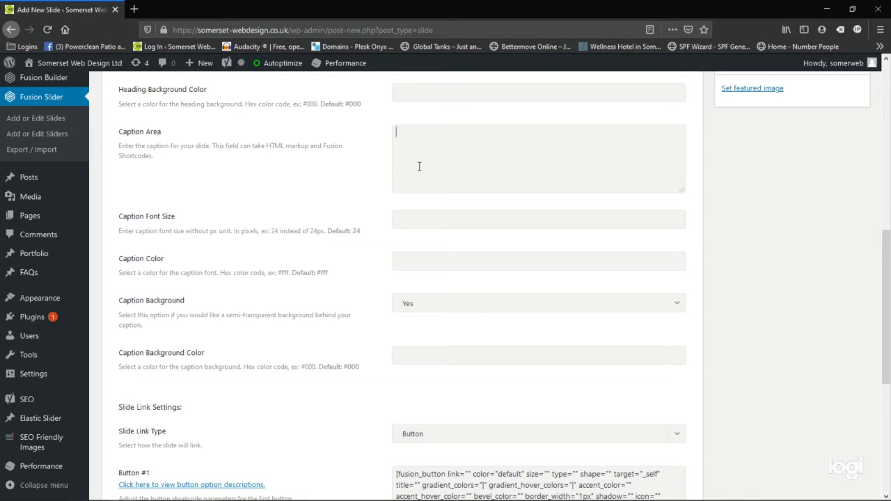
pyautogui.write('This is a sub heading')
# Review the caption's font size, color and background settings without changing them
pyautogui.click(460, 224)
pyautogui.scroll(-2, 350, 287)
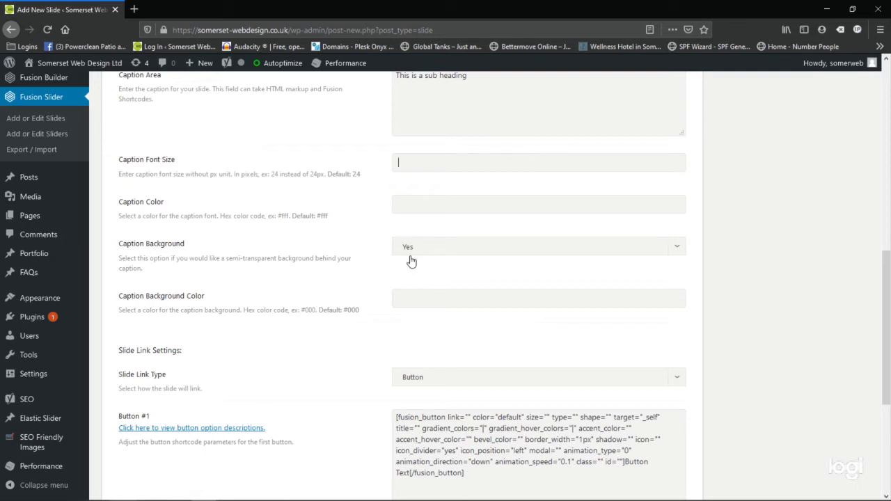
pyautogui.scroll(-2, 362, 230)
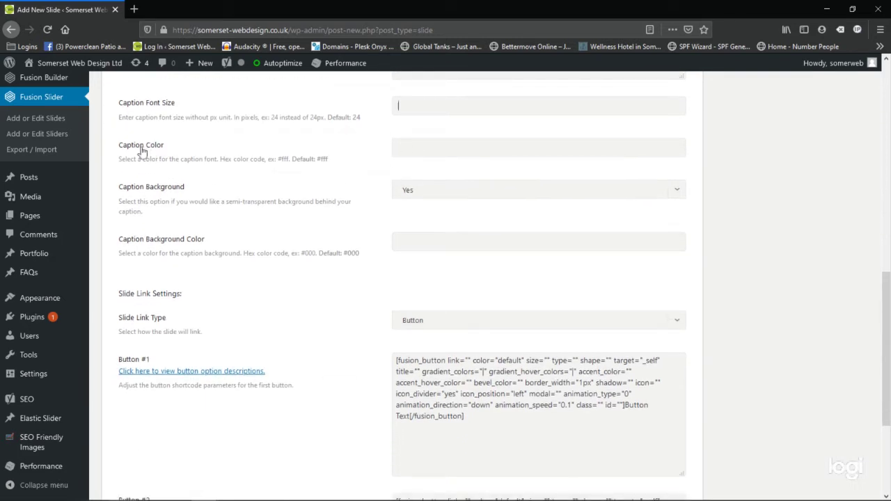
pyautogui.scroll(-2, 244, 216)
pyautogui.scroll(2, 284, 148)
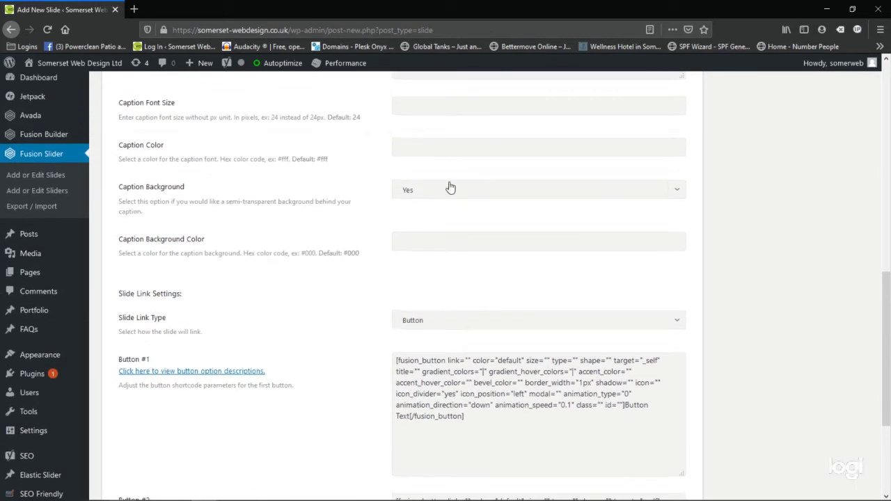
pyautogui.click(448, 192)
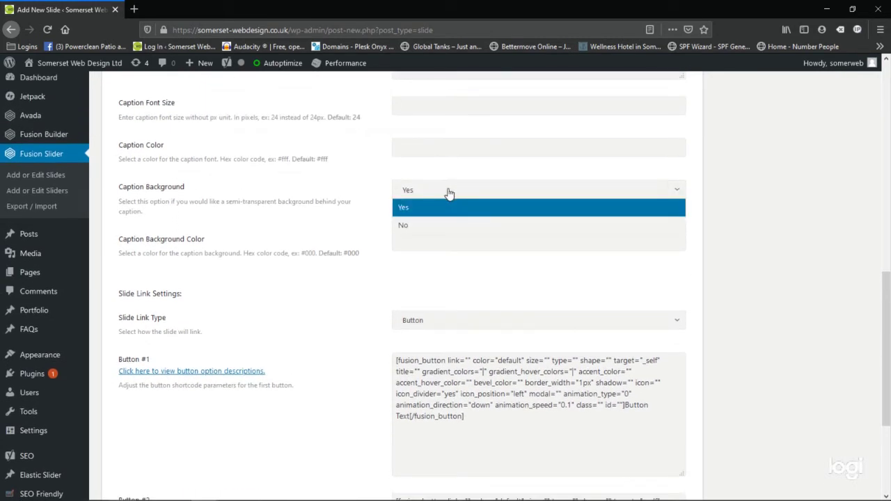
pyautogui.click(463, 159)
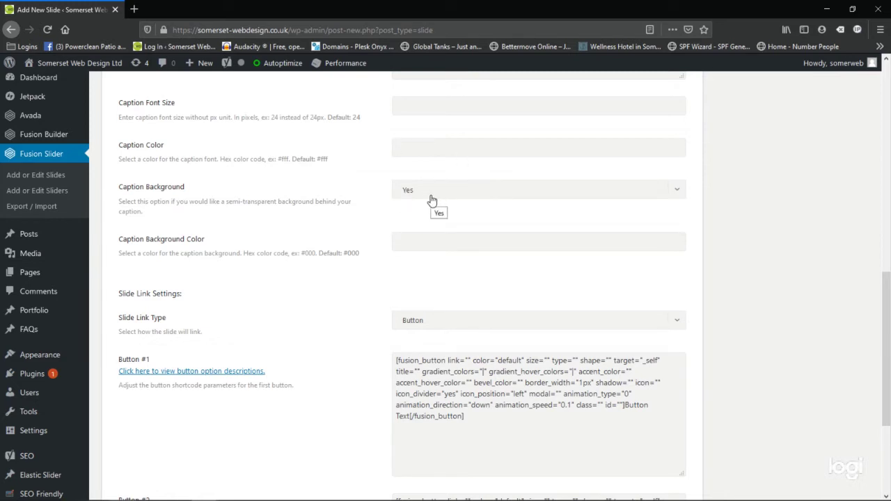
# Examine the slide link settings and the shortcodes for Button #1 and Button #2
pyautogui.scroll(-1, 459, 213)
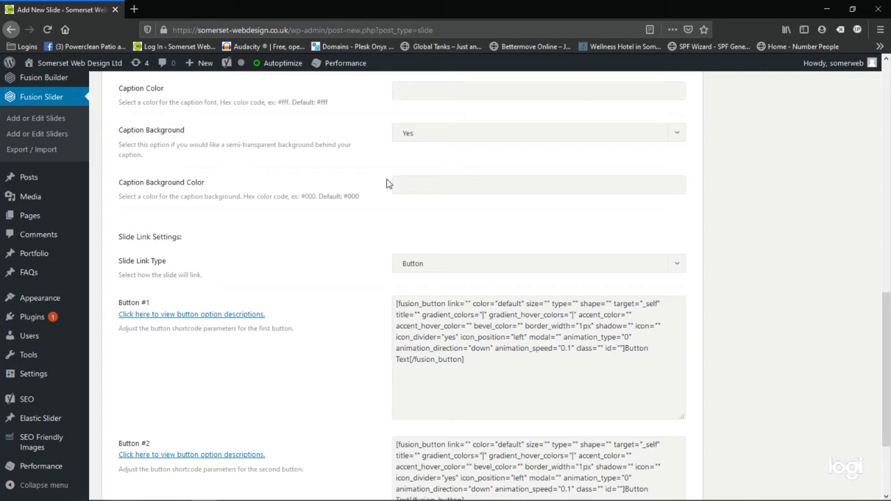
pyautogui.scroll(-3, 410, 185)
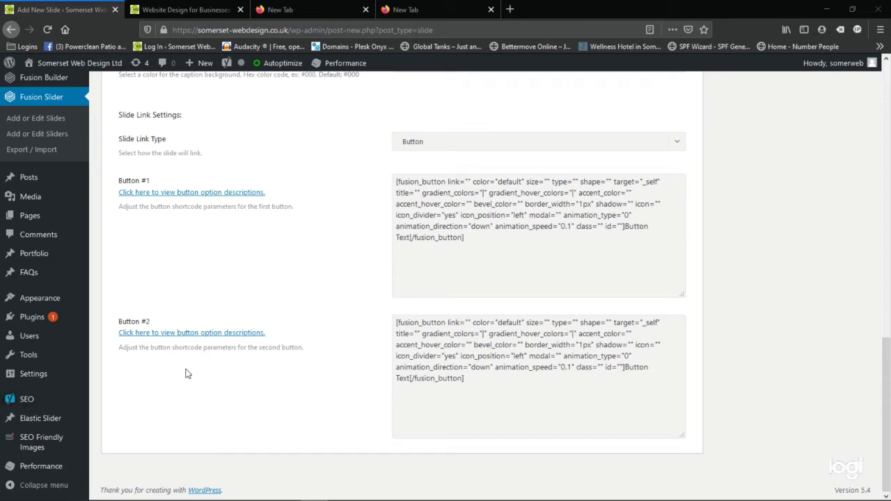
pyautogui.moveTo(489, 244); pyautogui.dragTo(376, 174)
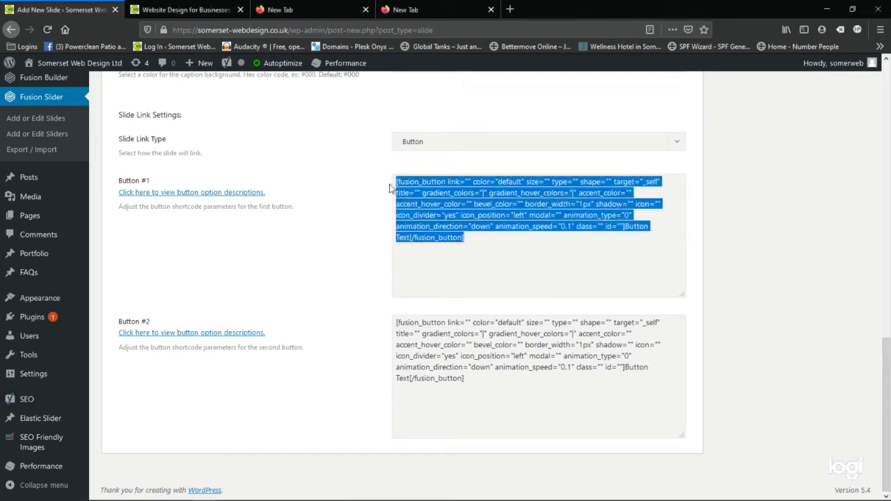
pyautogui.click(487, 407)
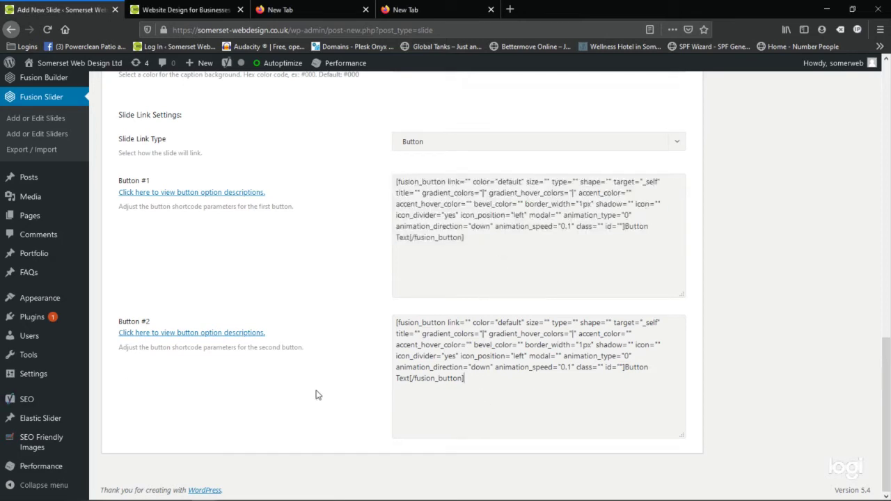
pyautogui.moveTo(487, 257); pyautogui.dragTo(367, 174)
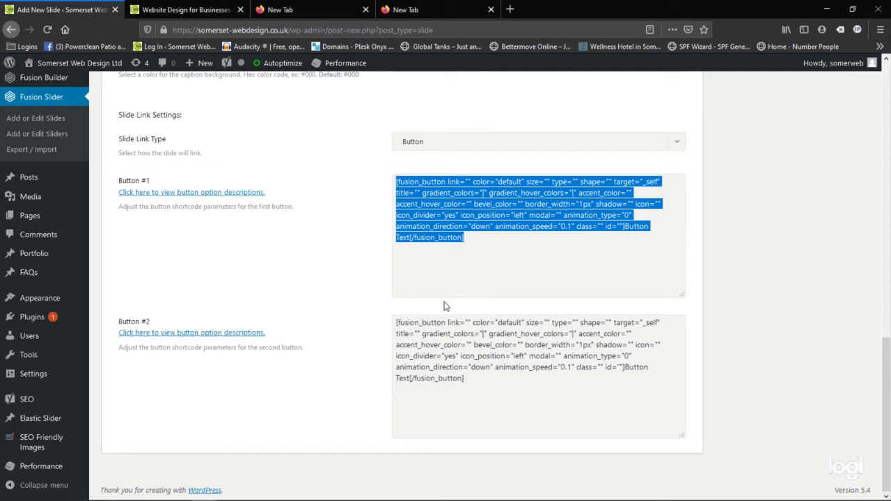
pyautogui.click(471, 379)
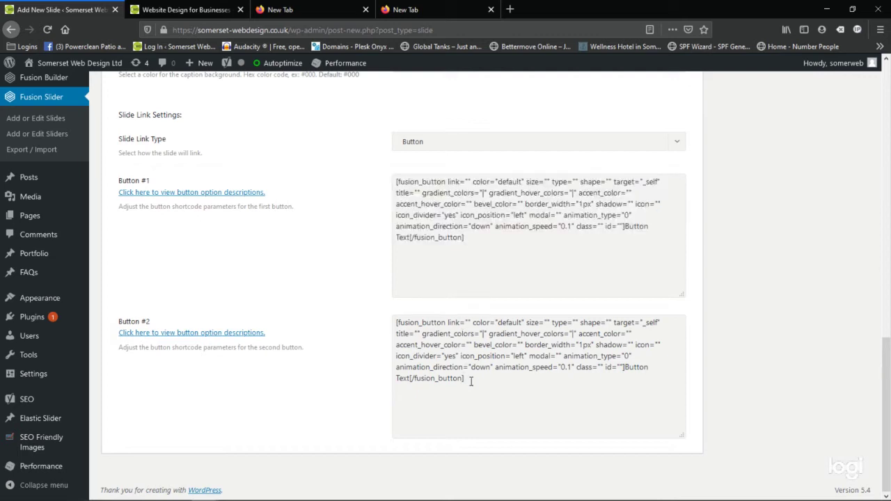
# Replace the placeholder button text in the Button #1 shortcode with "Left Button"
pyautogui.tripleClick(626, 226)
pyautogui.click(629, 233)
pyautogui.moveTo(625, 228); pyautogui.dragTo(411, 245)
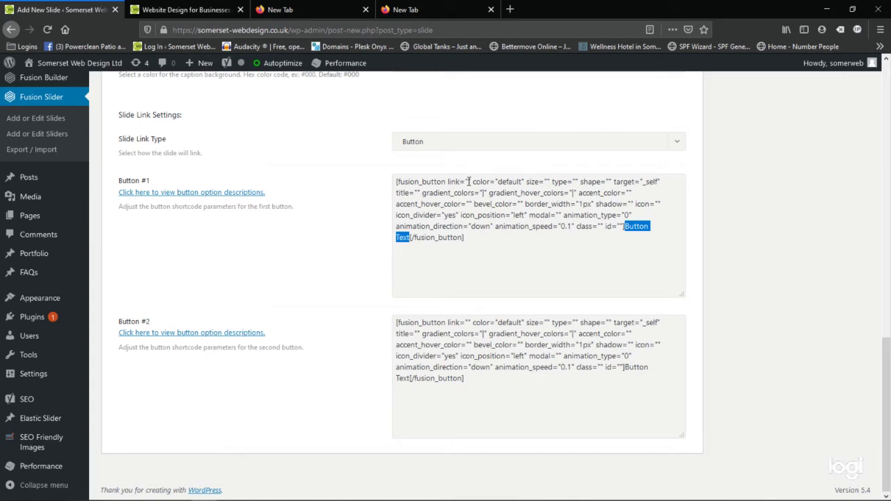
pyautogui.click(468, 181)
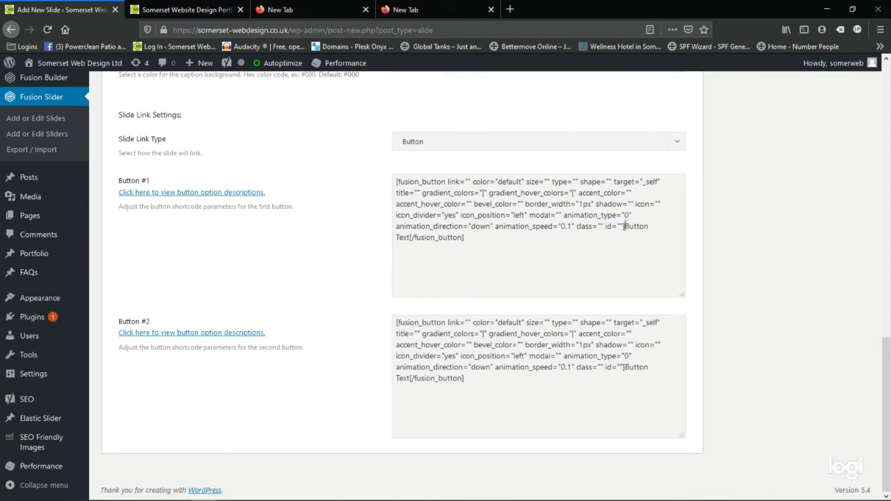
pyautogui.moveTo(624, 226); pyautogui.dragTo(409, 238)
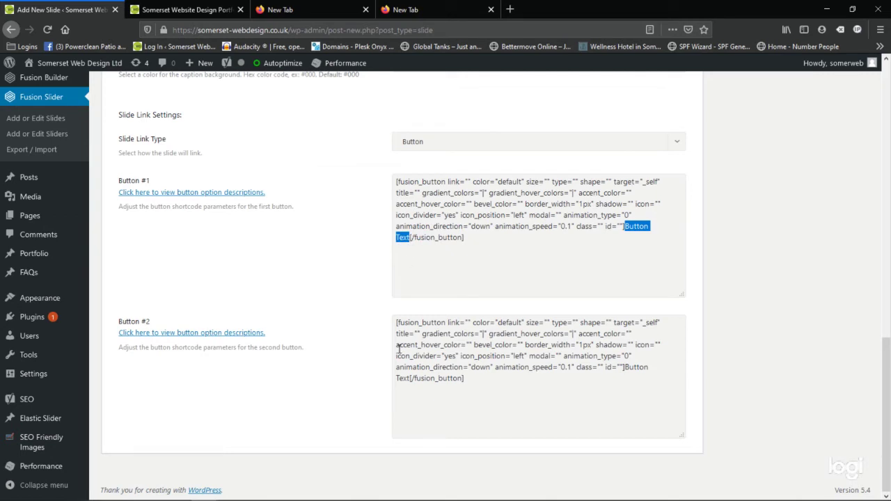
pyautogui.write('Left Button')
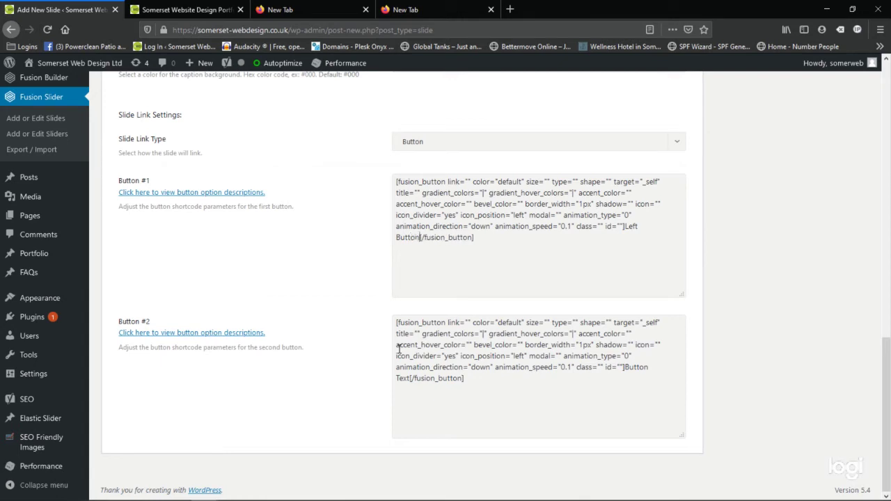
# Copy the portfolio page's URL and paste it as the link value in the Button #1 shortcode
pyautogui.click(467, 181)
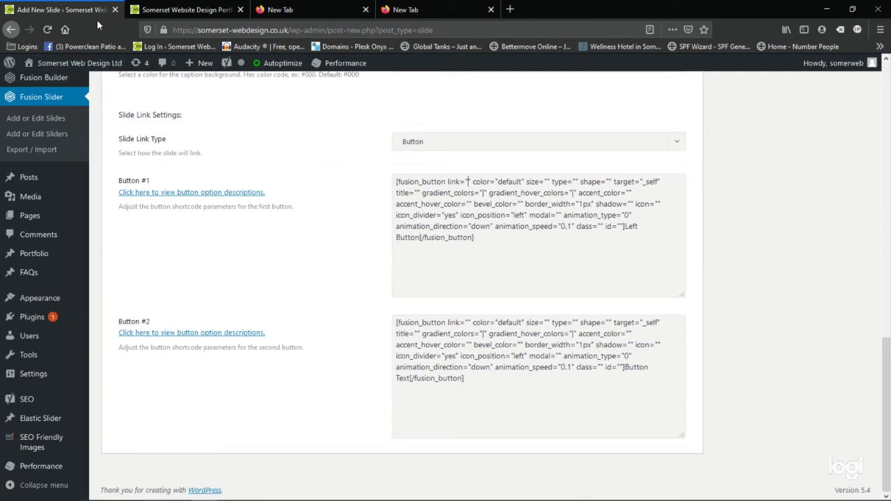
pyautogui.click(184, 13)
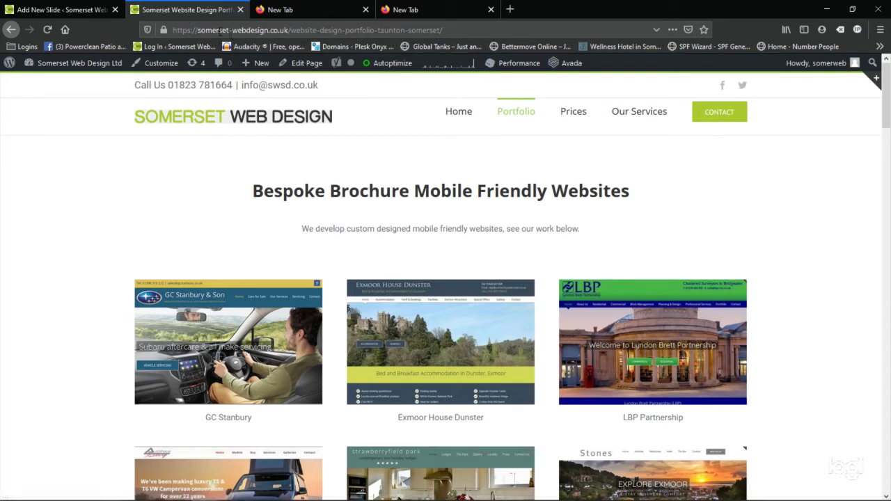
pyautogui.click(440, 30)
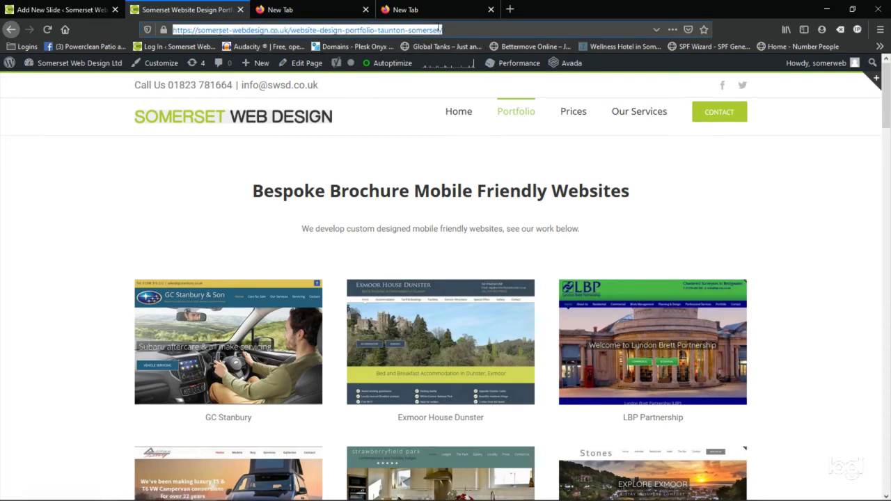
pyautogui.rightClick(240, 30)
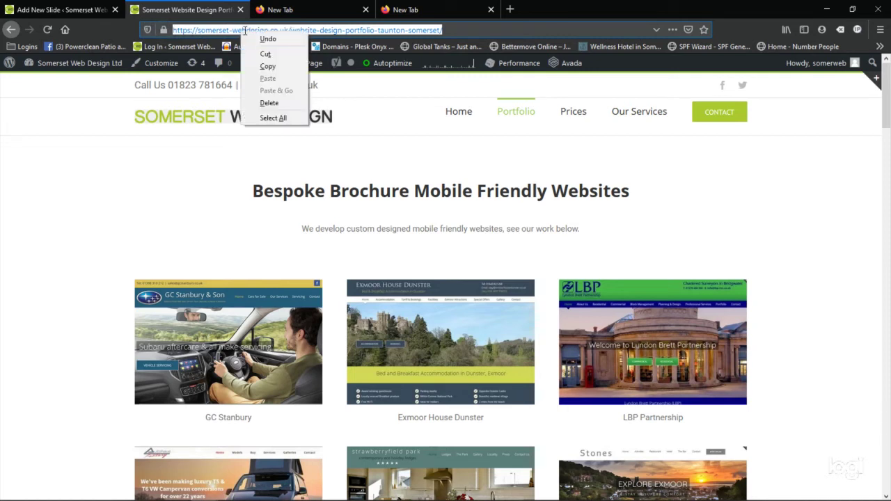
pyautogui.click(267, 67)
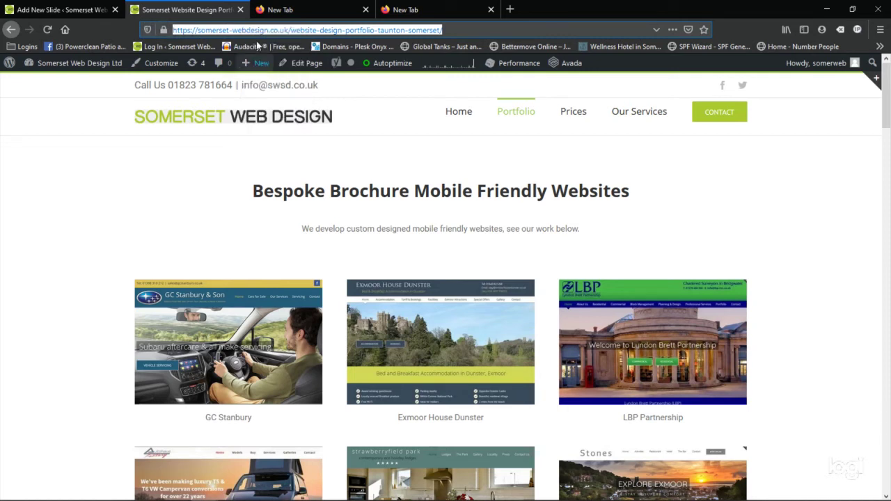
pyautogui.click(80, 10)
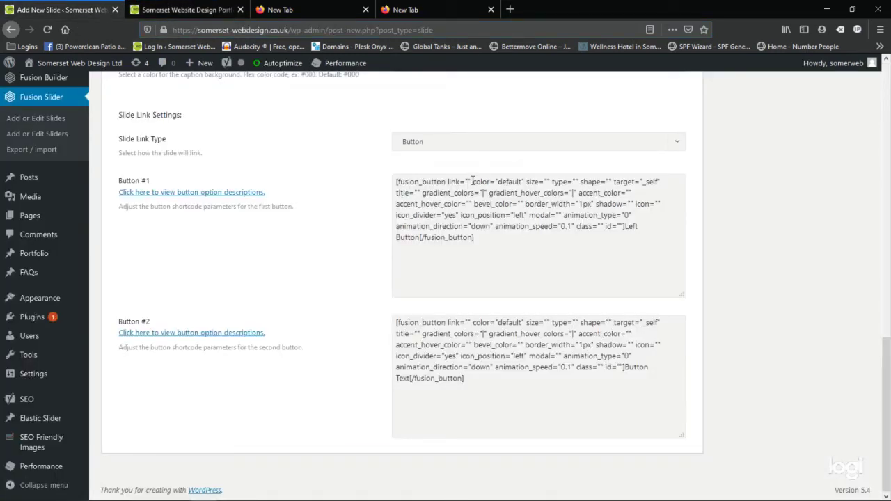
pyautogui.rightClick(468, 181)
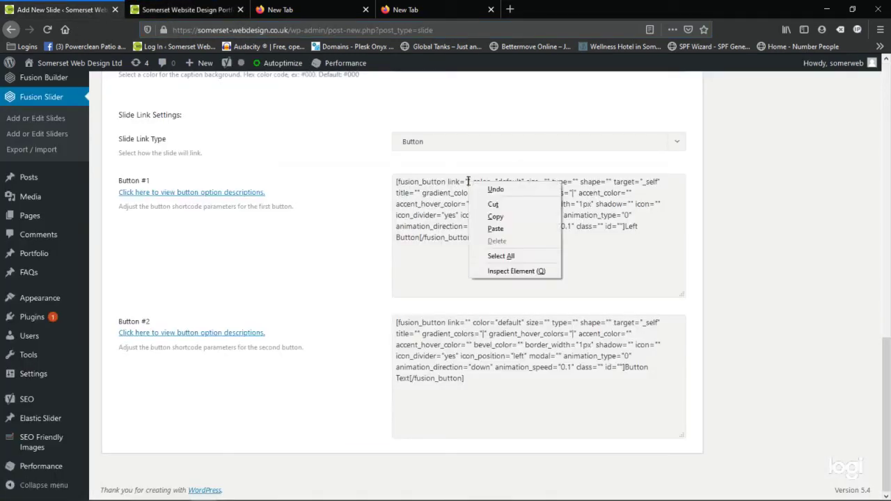
pyautogui.click(499, 229)
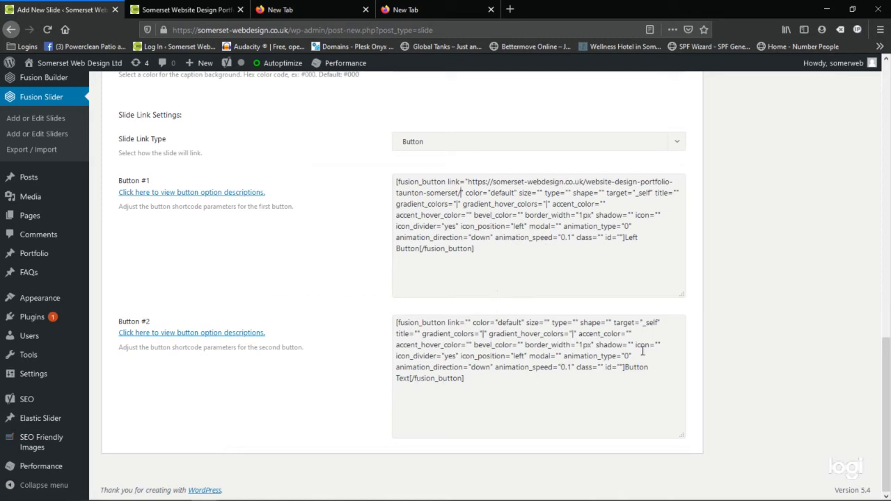
# Replace the placeholder button text in the Button #2 shortcode with "Right Button"
pyautogui.moveTo(624, 366); pyautogui.dragTo(409, 379)
pyautogui.write('Right B')
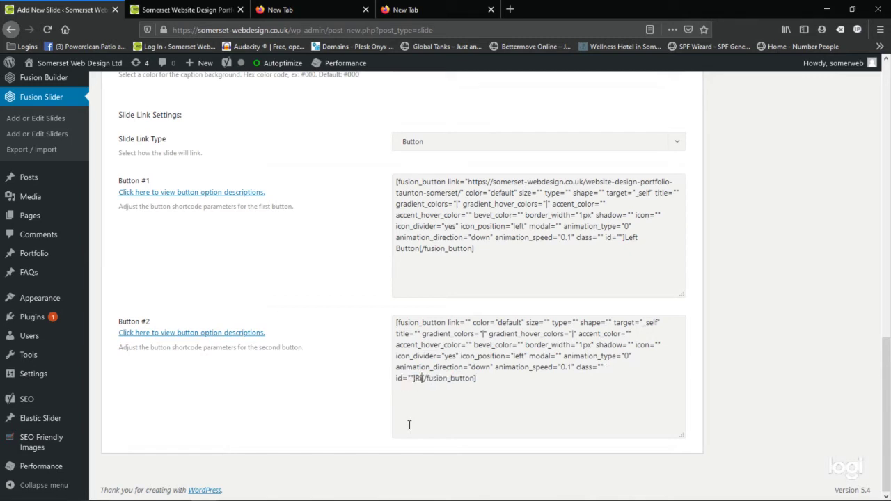
pyautogui.write('utton')
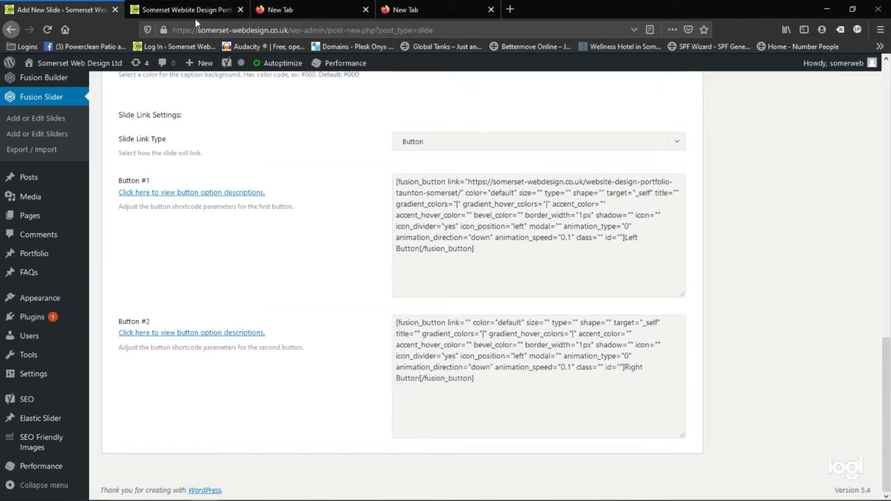
# Open the website's Prices page, copy its URL and insert it as the link value in the Button #2 shortcode
pyautogui.click(172, 7)
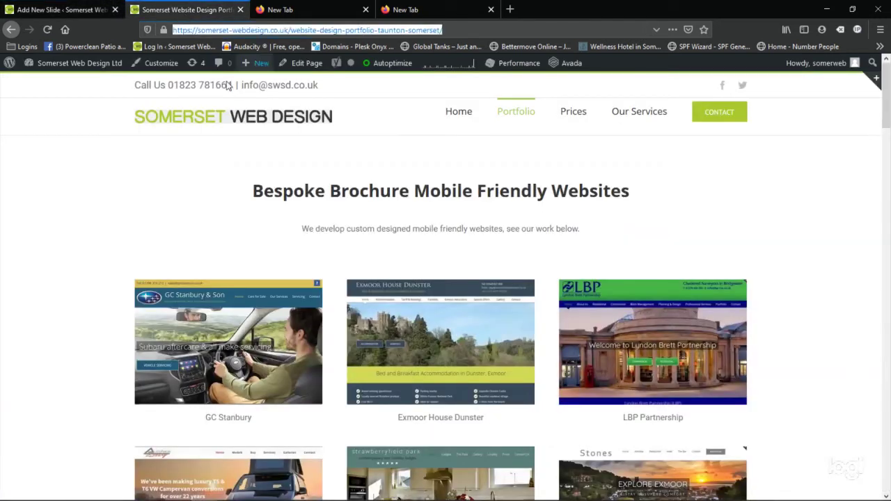
pyautogui.click(525, 129)
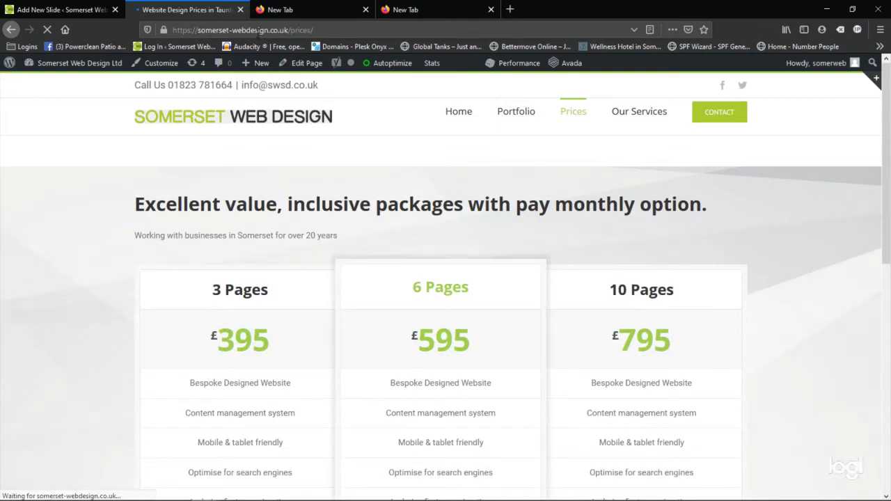
pyautogui.click(258, 29)
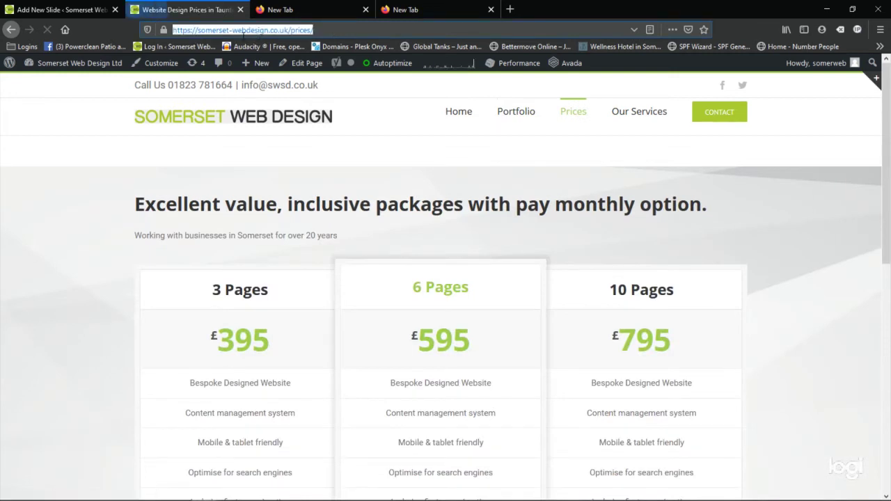
pyautogui.click(67, 10)
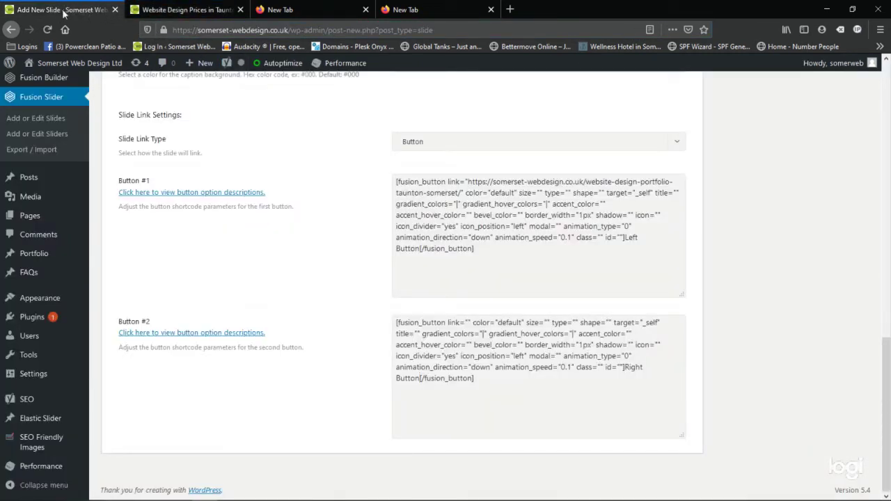
pyautogui.click(469, 322)
pyautogui.hotkey('ctrl', 'v')
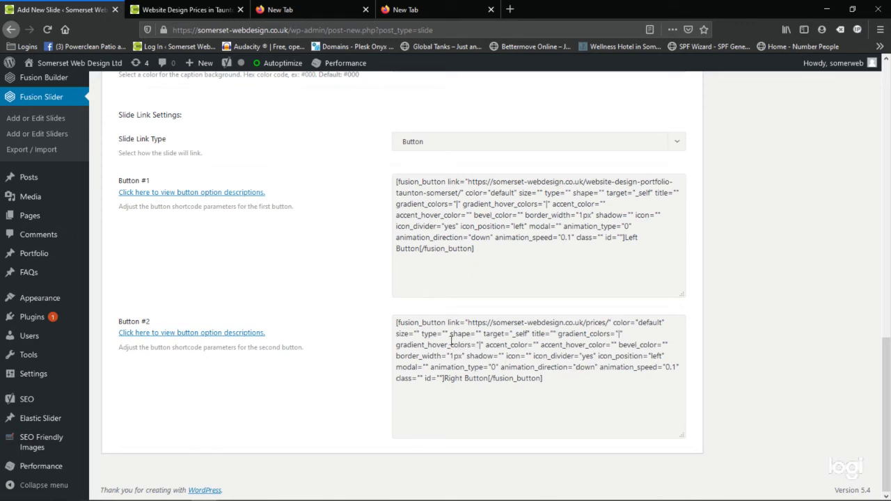
# Open the slide's featured image selection and pick the park photo wellington.jpg from the media library
pyautogui.scroll(6, 564, 382)
pyautogui.scroll(-6, 618, 436)
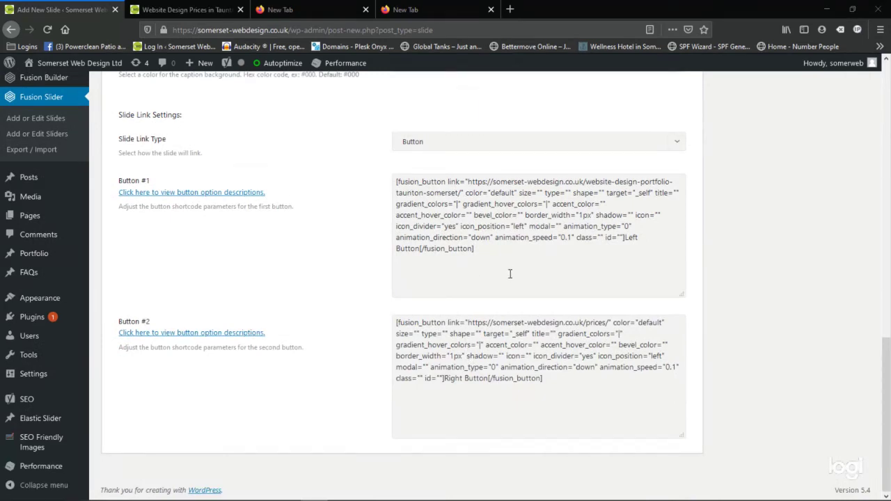
pyautogui.scroll(5, 547, 322)
pyautogui.scroll(3, 555, 333)
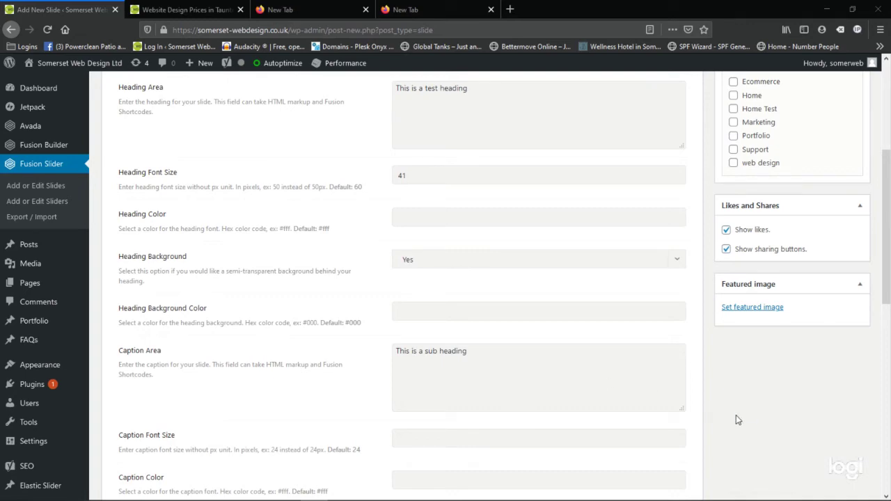
pyautogui.scroll(2, 736, 415)
pyautogui.scroll(-1, 735, 420)
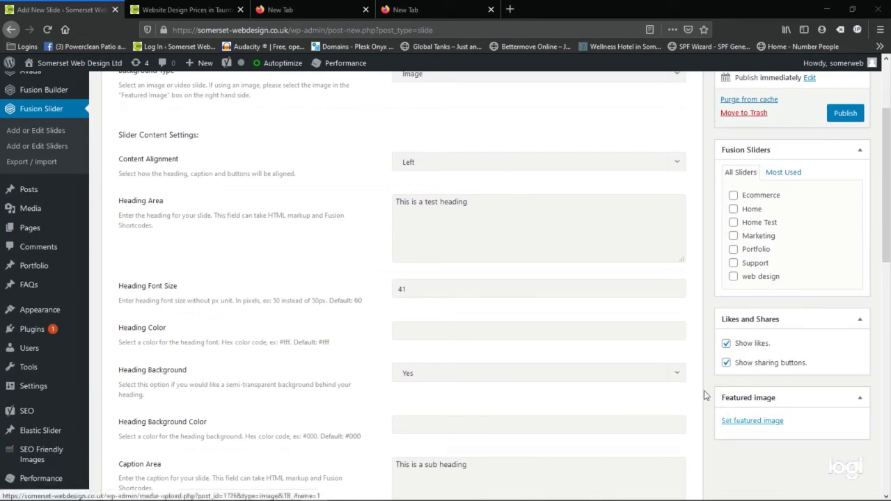
pyautogui.click(756, 426)
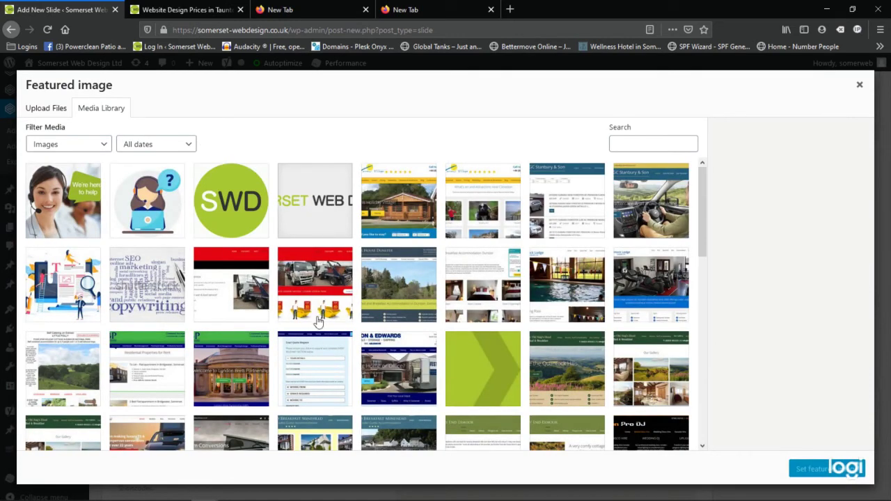
pyautogui.scroll(-2, 320, 328)
pyautogui.scroll(-3, 321, 327)
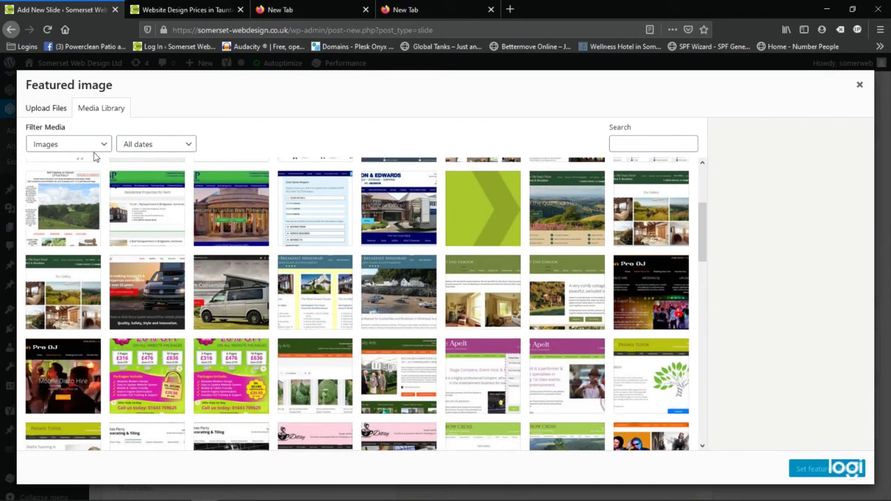
pyautogui.scroll(-5, 433, 308)
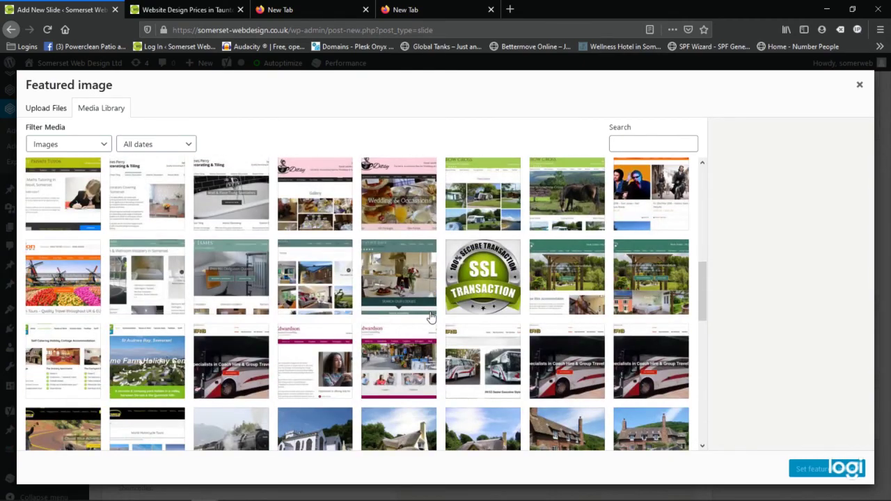
pyautogui.scroll(-3, 380, 340)
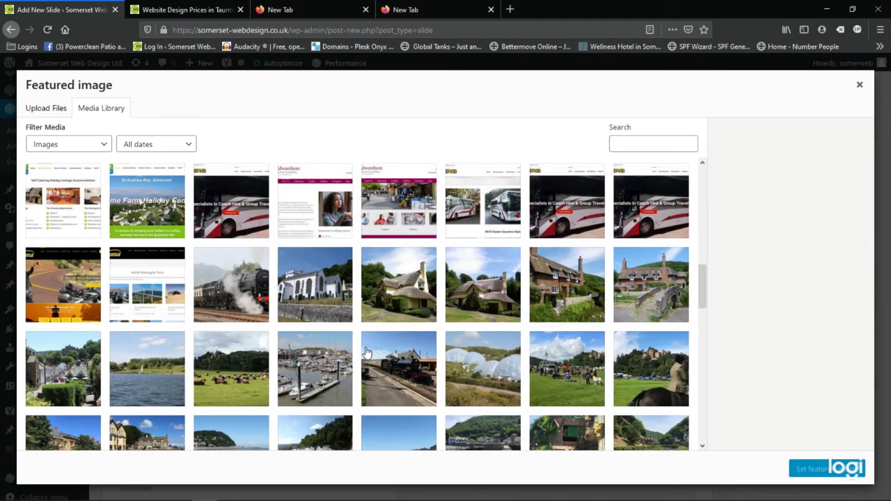
pyautogui.scroll(-2, 367, 352)
pyautogui.scroll(5, 37, 273)
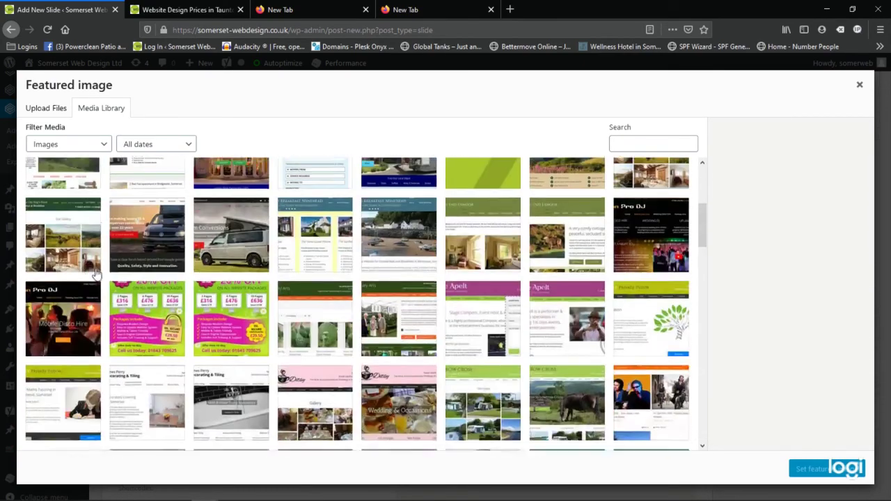
pyautogui.scroll(-10, 437, 322)
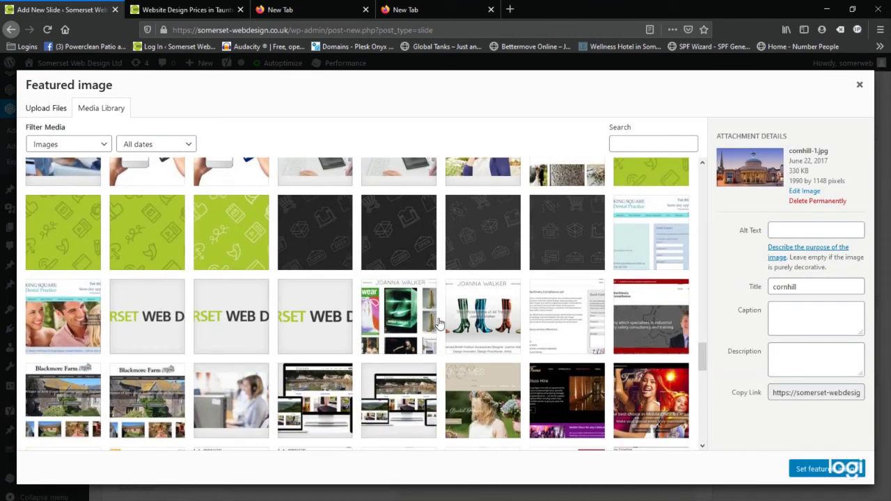
pyautogui.scroll(-4, 438, 322)
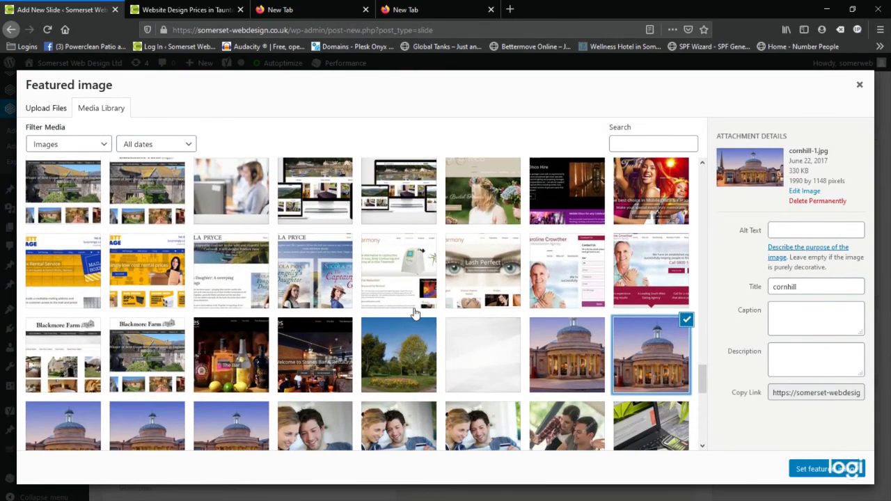
pyautogui.scroll(-1, 412, 314)
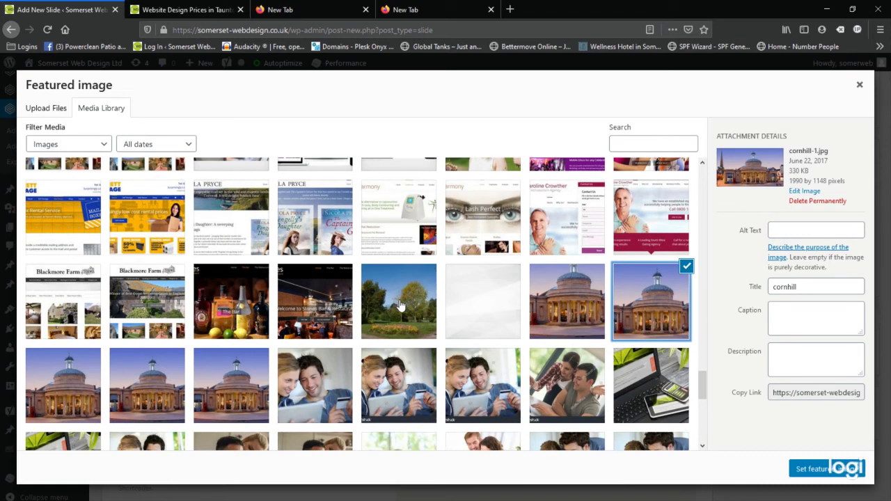
pyautogui.click(400, 304)
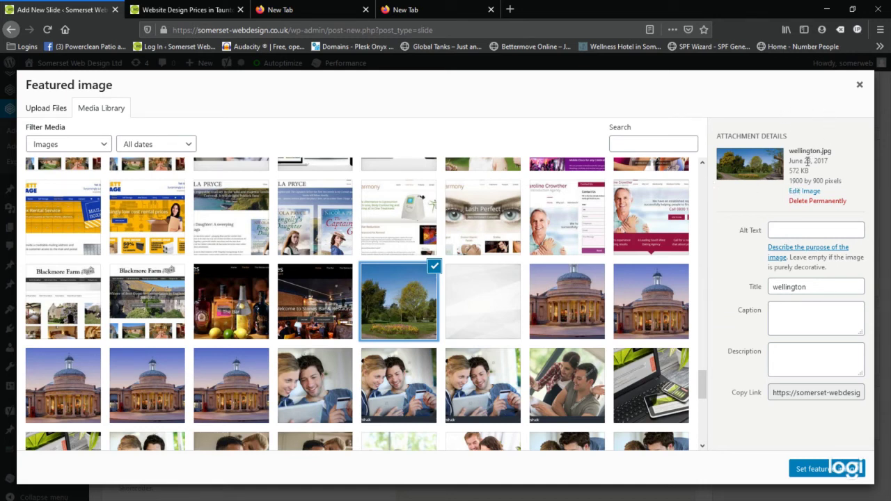
pyautogui.moveTo(809, 170); pyautogui.dragTo(789, 171)
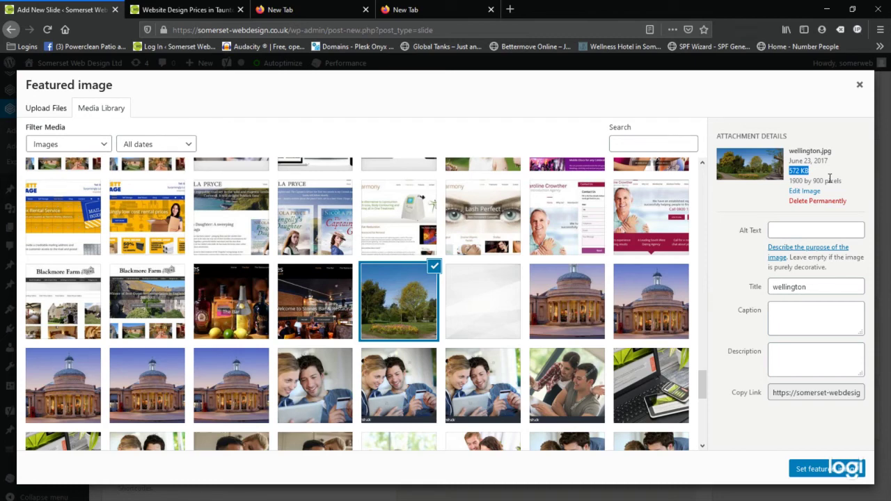
pyautogui.scroll(-1, 418, 254)
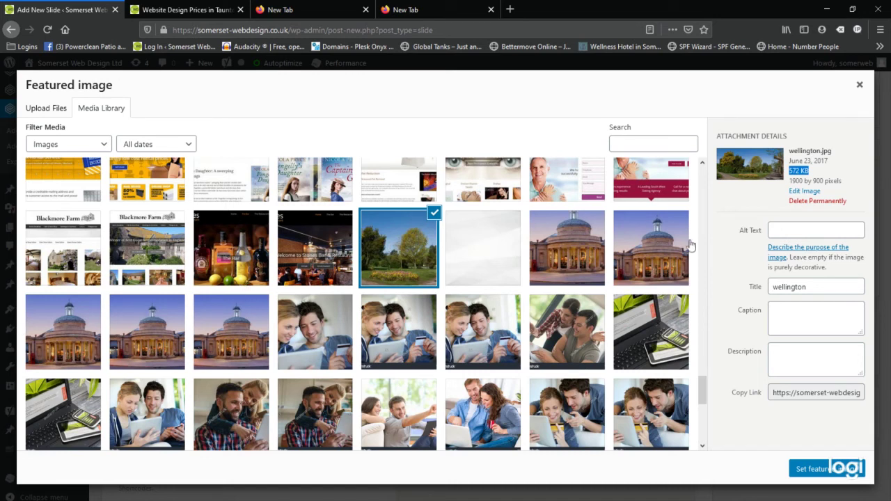
# Set the image's alt text and title to "Wellington Park" and apply it as the slide's featured image
pyautogui.click(786, 225)
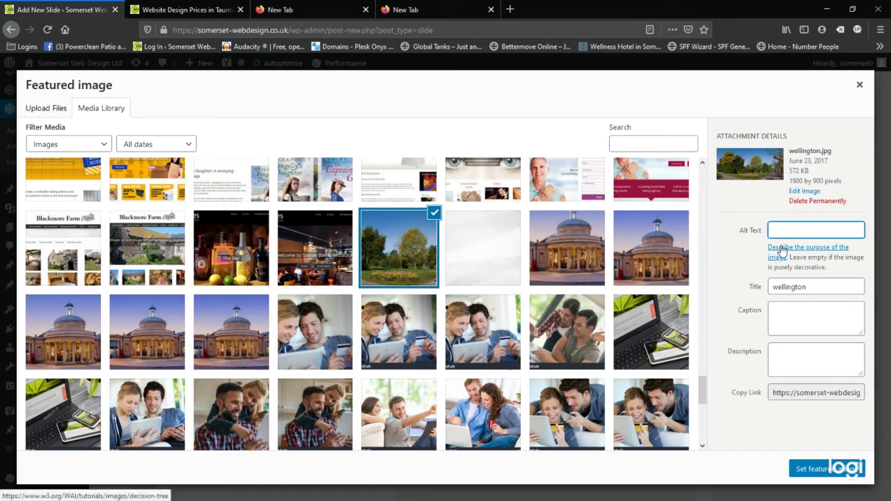
pyautogui.doubleClick(787, 289)
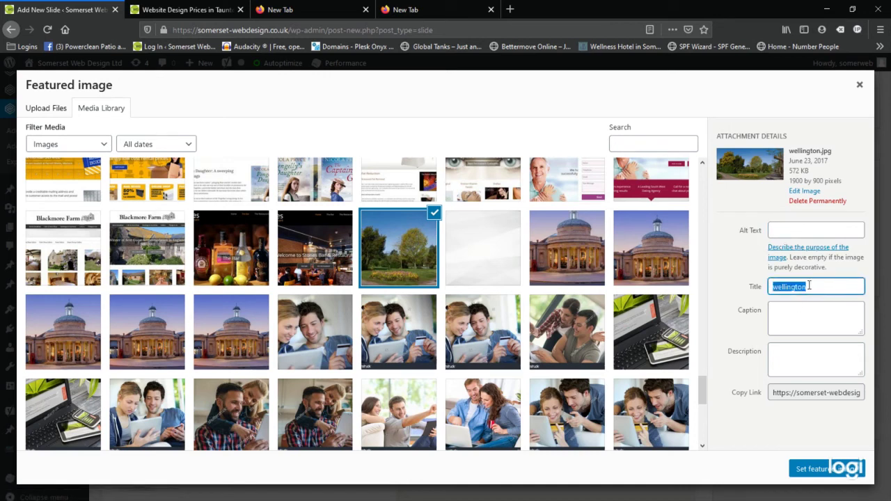
pyautogui.press('BackSpace')
pyautogui.click(782, 230)
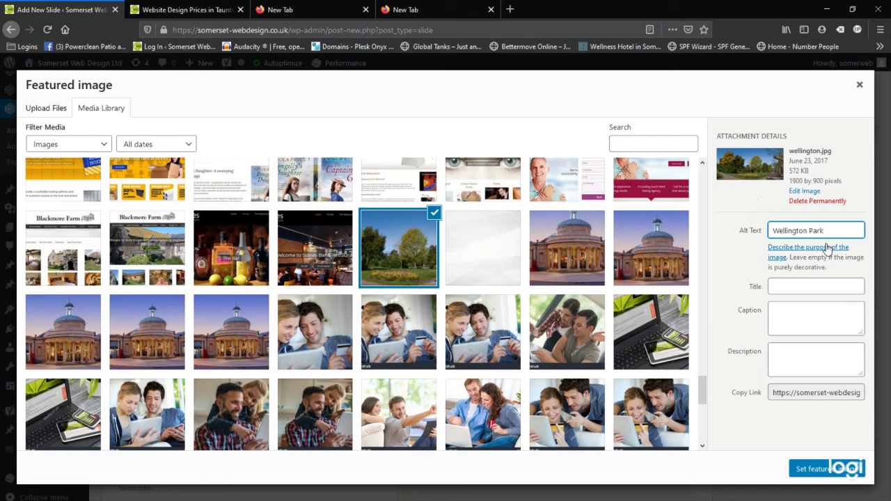
pyautogui.moveTo(833, 234); pyautogui.dragTo(749, 266)
pyautogui.hotkey('ctrl', 'c')
pyautogui.click(781, 289)
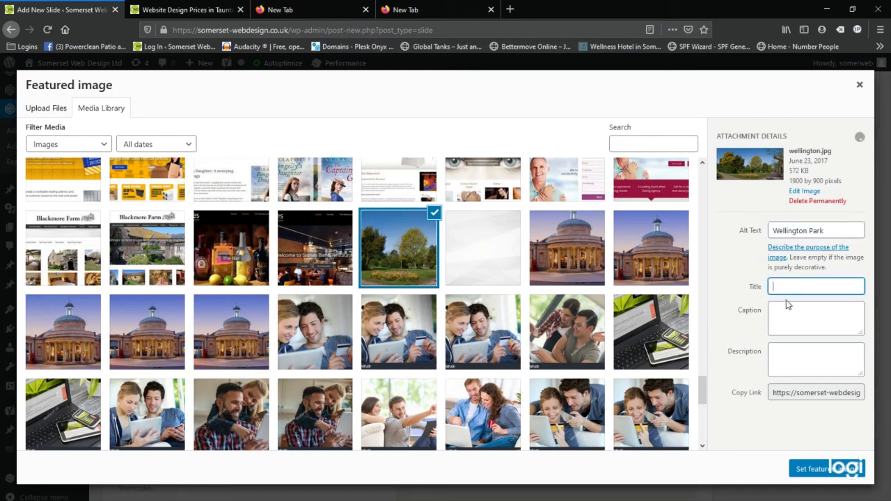
pyautogui.hotkey('ctrl', 'v')
pyautogui.click(811, 470)
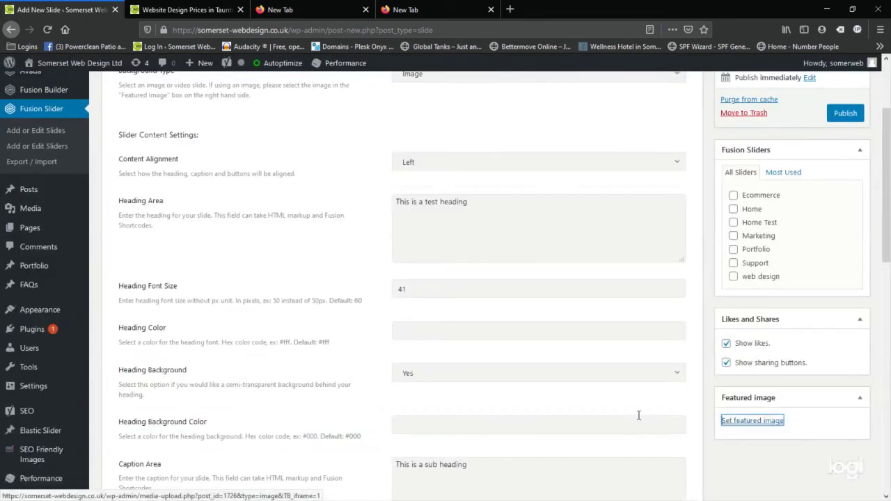
pyautogui.scroll(-3, 791, 313)
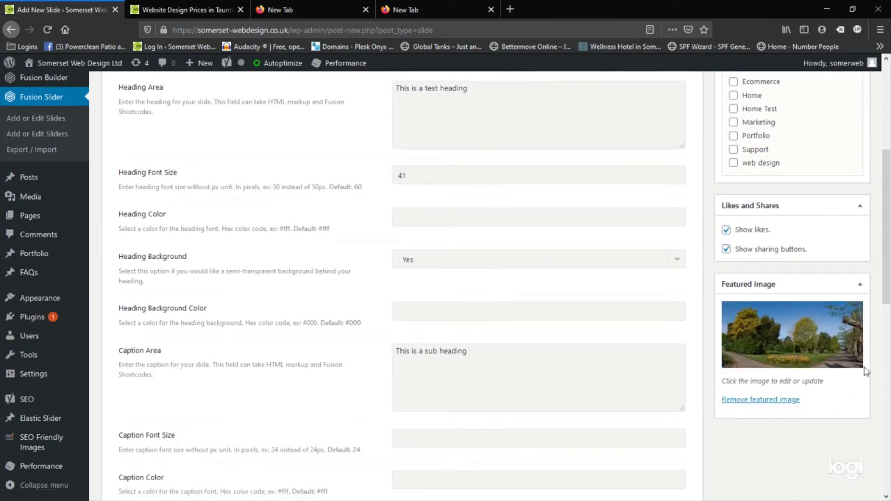
# Assign the Test Slide to the Home Test slider and publish it
pyautogui.scroll(3, 863, 361)
pyautogui.scroll(3, 848, 380)
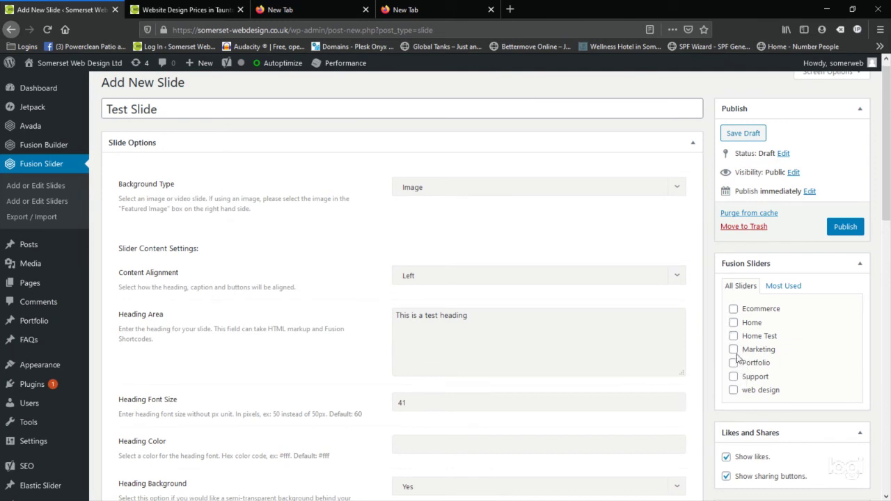
pyautogui.scroll(-1, 746, 355)
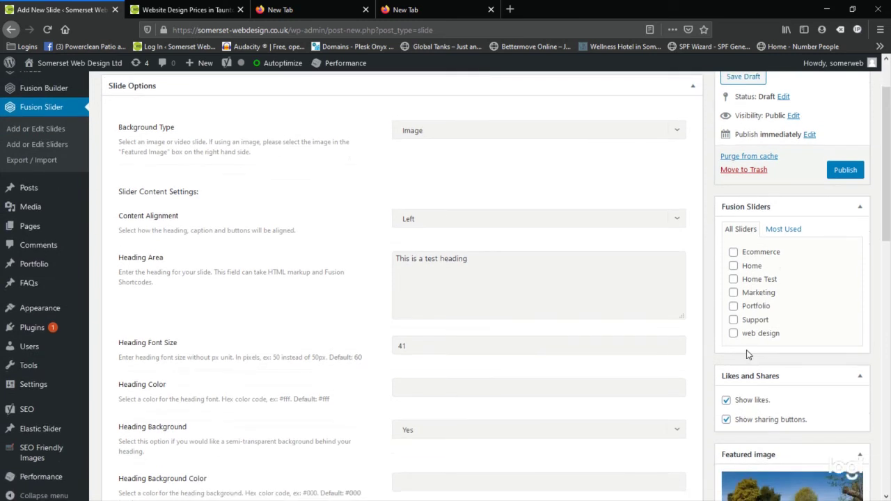
pyautogui.click(734, 280)
pyautogui.scroll(1, 719, 350)
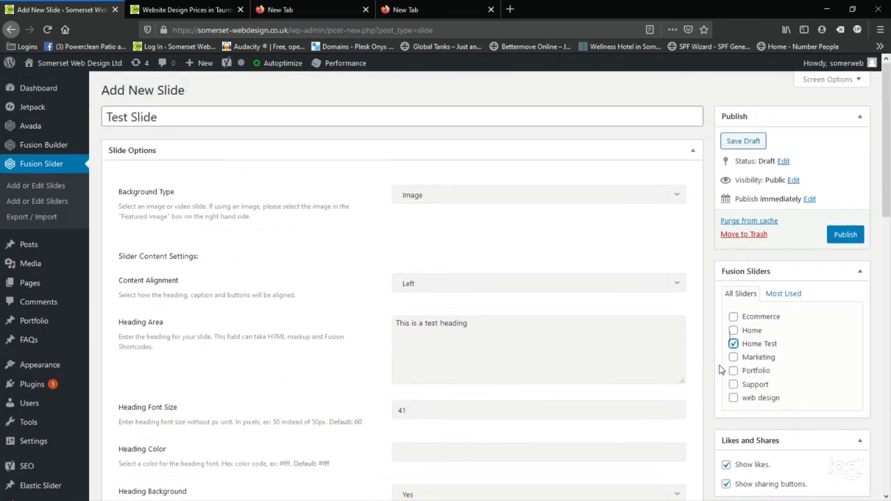
pyautogui.click(844, 236)
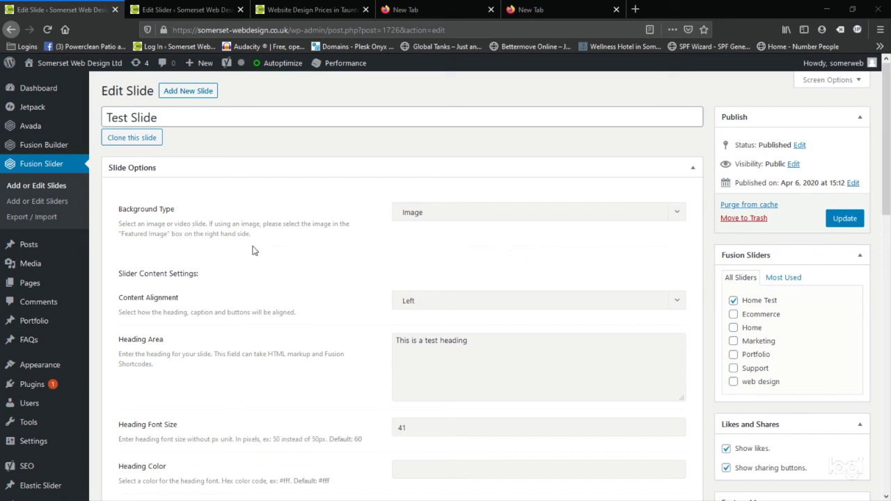
# Open the Home page for editing and set its Fusion Slider to Home Test (#22) in the Fusion Page Options
pyautogui.click(41, 289)
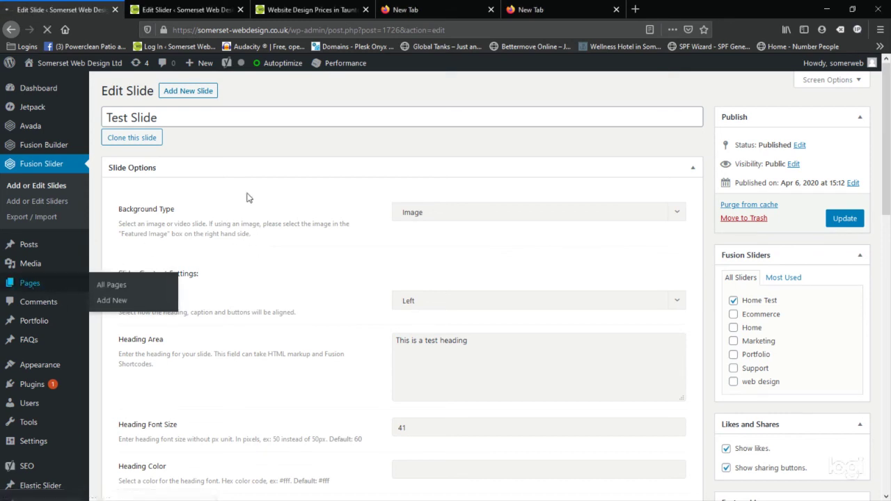
pyautogui.click(137, 243)
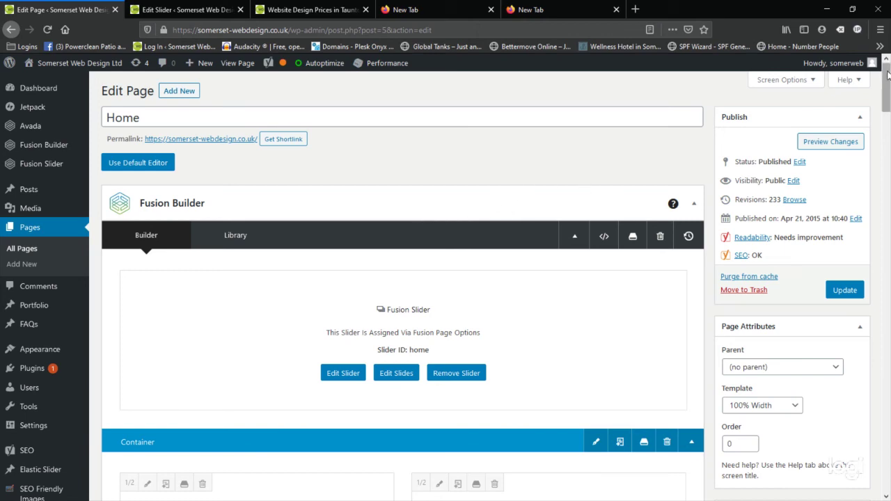
pyautogui.moveTo(887, 75); pyautogui.dragTo(841, 446)
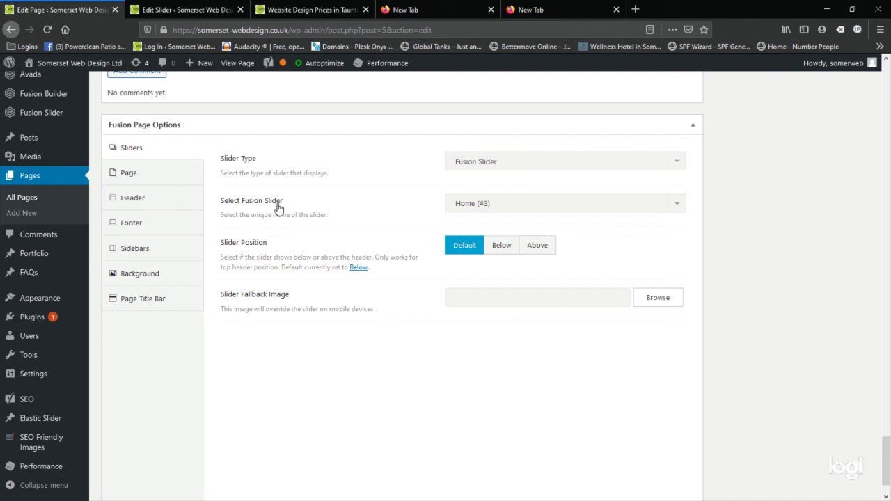
pyautogui.click(513, 208)
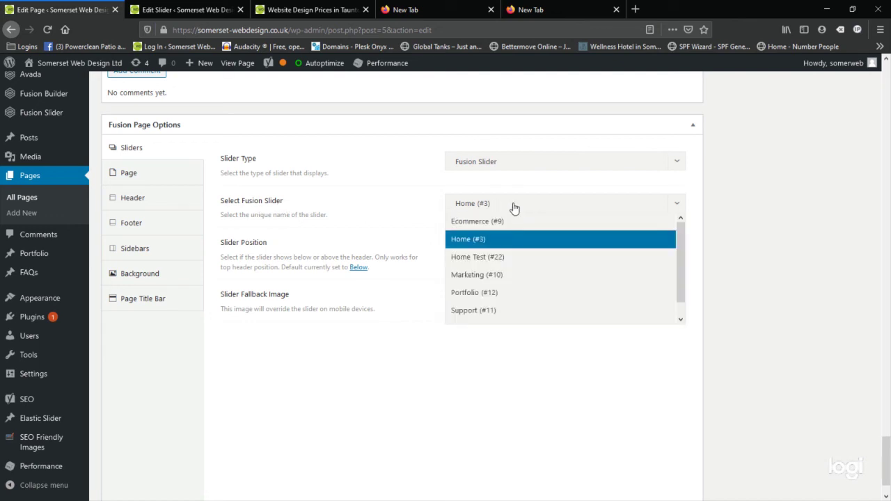
pyautogui.click(511, 265)
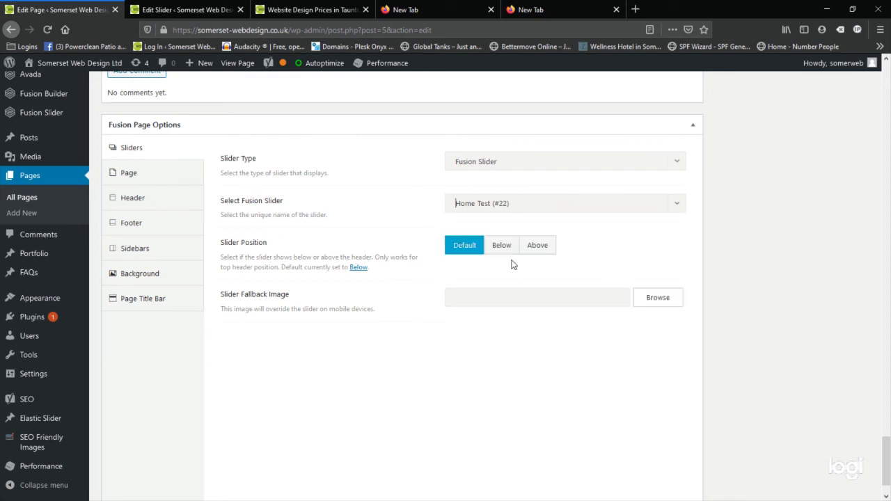
# Update the Home page and check its slider on the live website
pyautogui.scroll(5, 694, 332)
pyautogui.scroll(7, 694, 337)
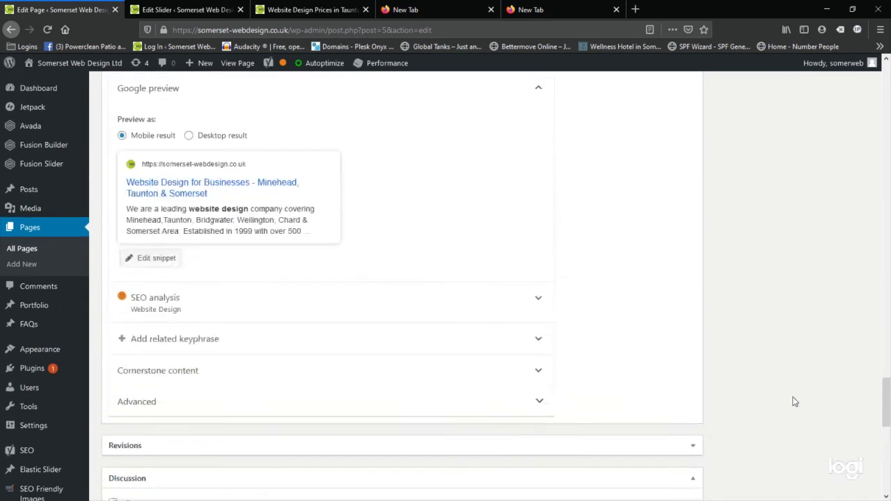
pyautogui.moveTo(885, 415); pyautogui.dragTo(886, 91)
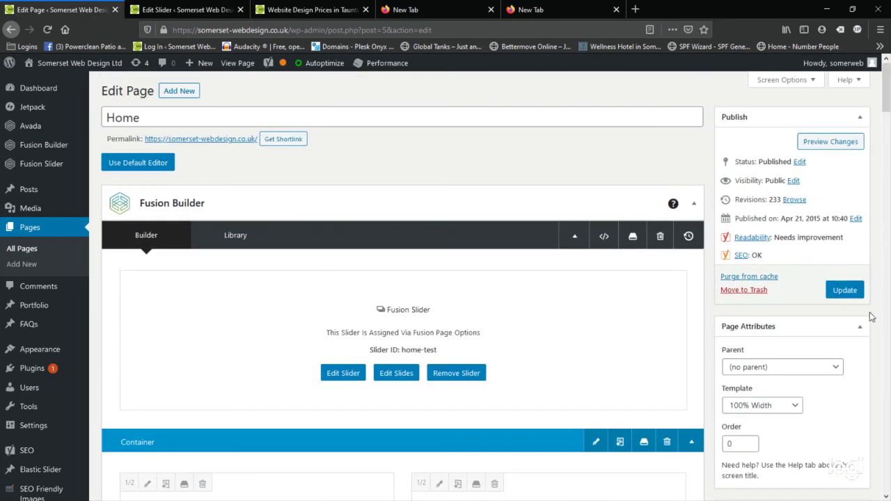
pyautogui.click(844, 290)
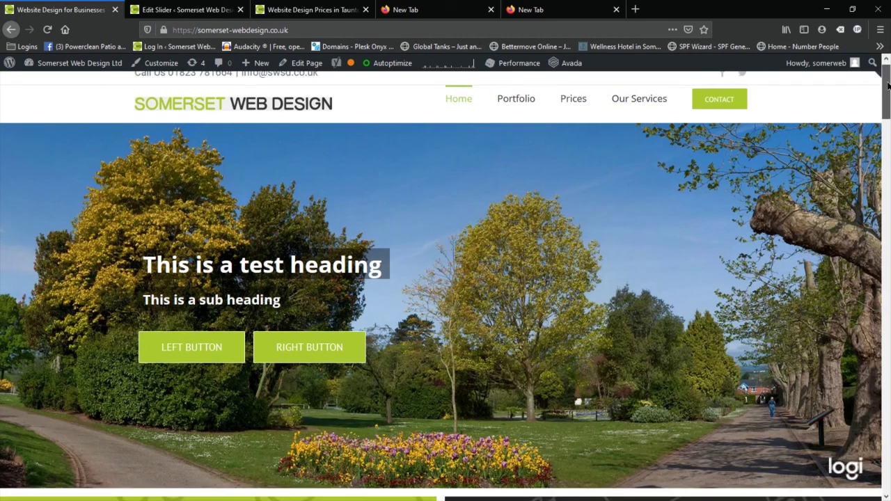
pyautogui.scroll(-3, 887, 90)
pyautogui.moveTo(888, 90)
pyautogui.mouseDown()
pyautogui.moveTo(887, 124)
pyautogui.moveTo(887, 87)
pyautogui.mouseUp()
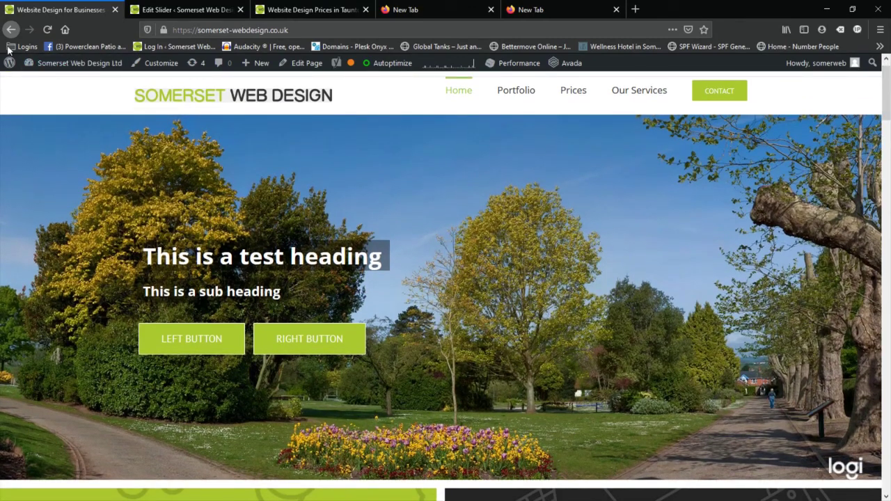
# Return to the site dashboard, reopen Test Slide from the Fusion Slides list and look over its slide options
pyautogui.moveTo(56, 64)
pyautogui.click(51, 82)
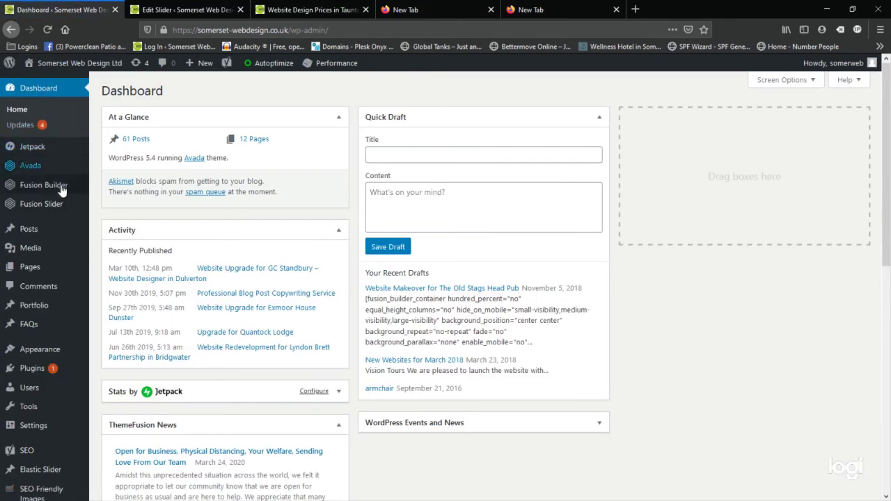
pyautogui.moveTo(41, 207)
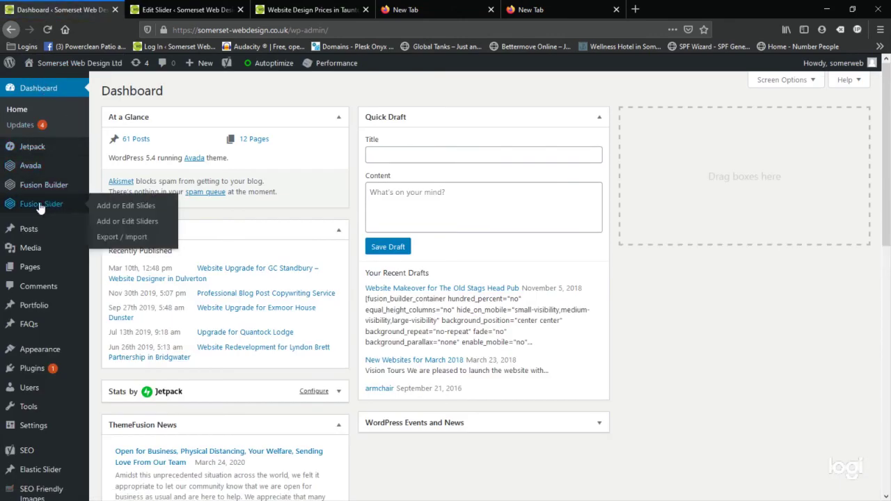
pyautogui.click(128, 220)
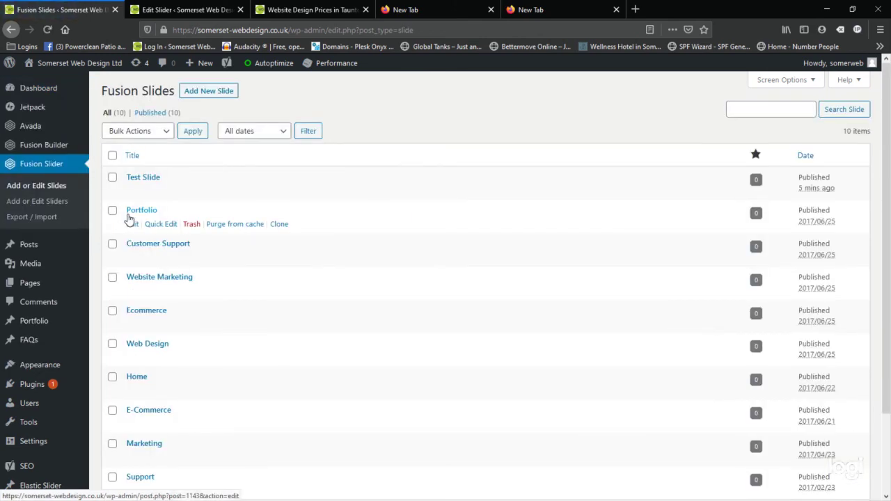
pyautogui.click(149, 179)
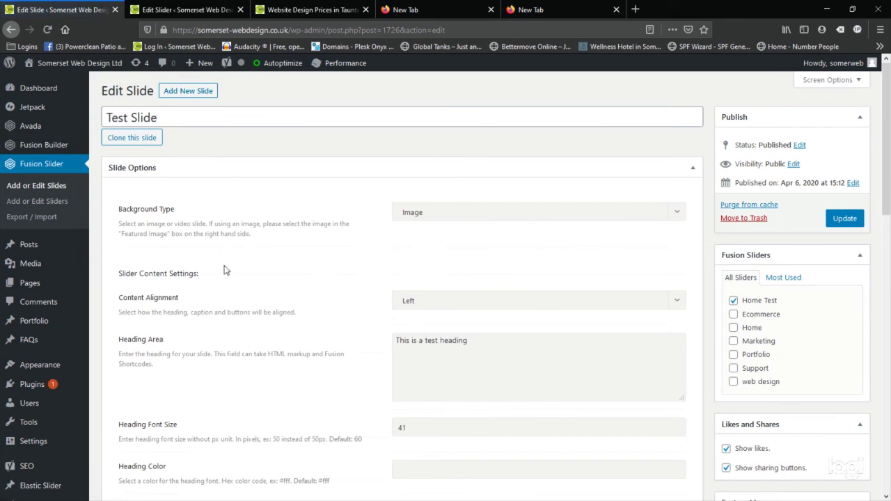
pyautogui.scroll(-3, 578, 317)
pyautogui.scroll(-3, 440, 283)
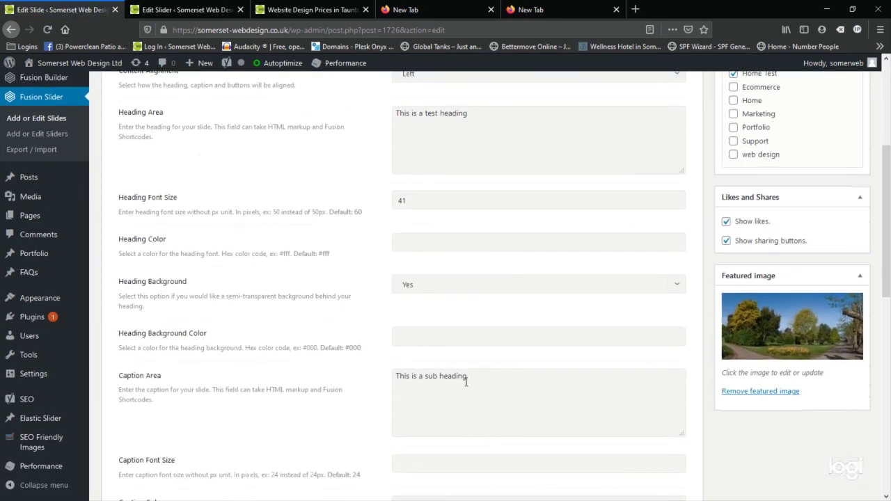
pyautogui.scroll(6, 467, 378)
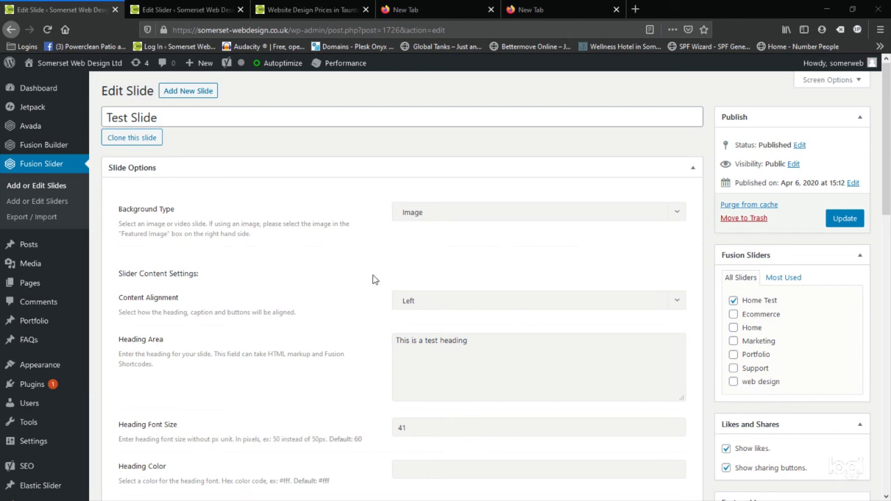
pyautogui.scroll(-2, 375, 252)
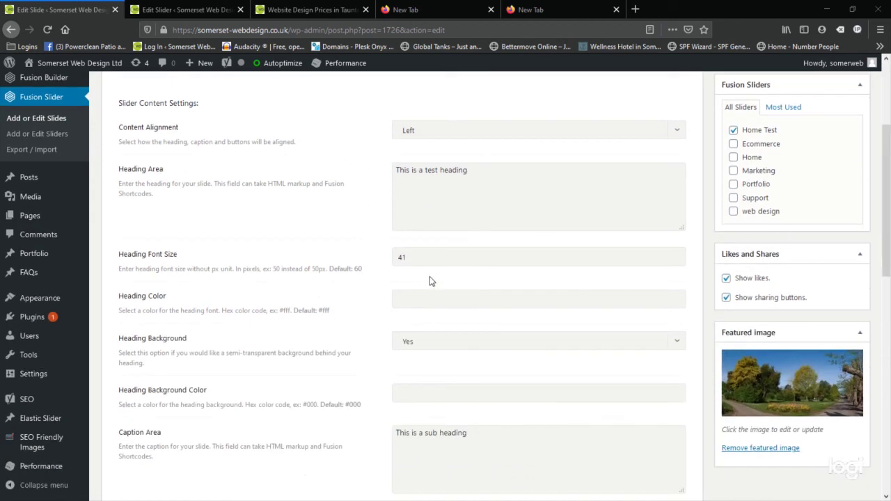